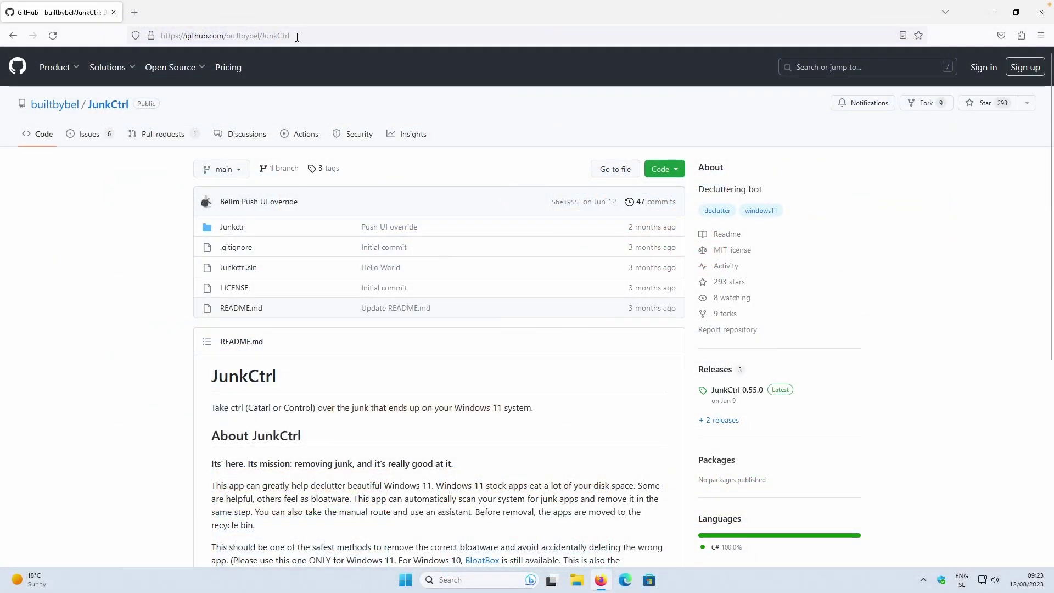
# Download Junkctrl.zip (33.9 KB) from the JunkCtrl 0.55.0 release assets on GitHub
pyautogui.click(297, 36)
pyautogui.moveTo(297, 36); pyautogui.dragTo(152, 32)
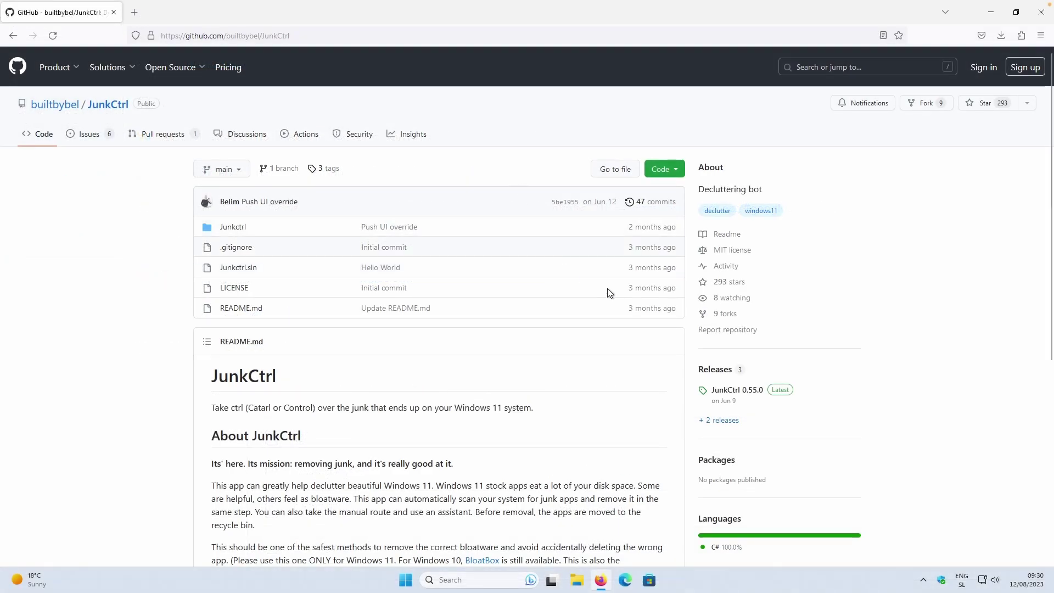
pyautogui.click(720, 373)
pyautogui.scroll(-3, 543, 214)
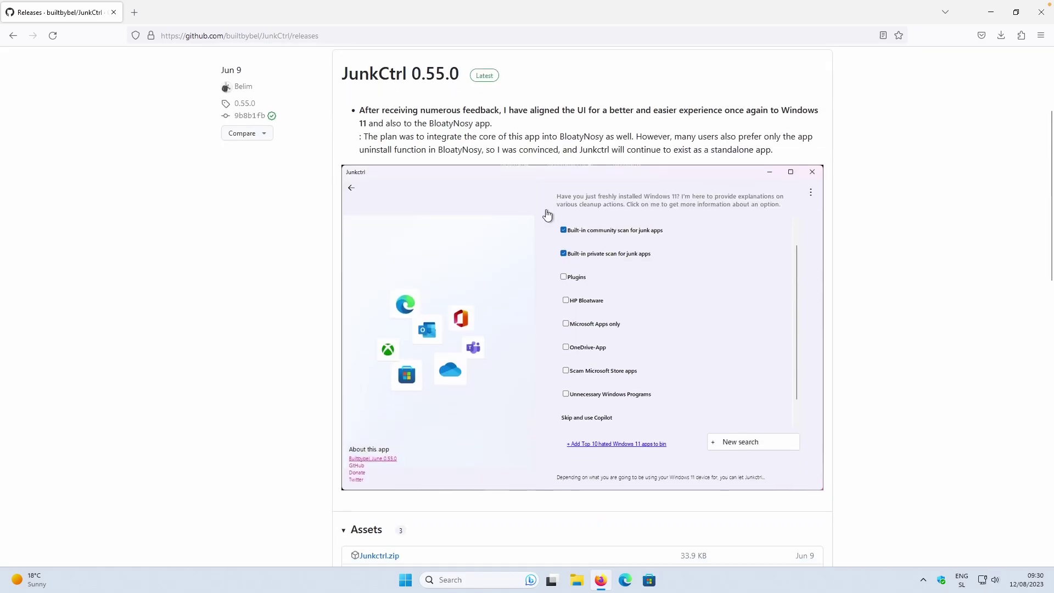
pyautogui.scroll(-4, 547, 214)
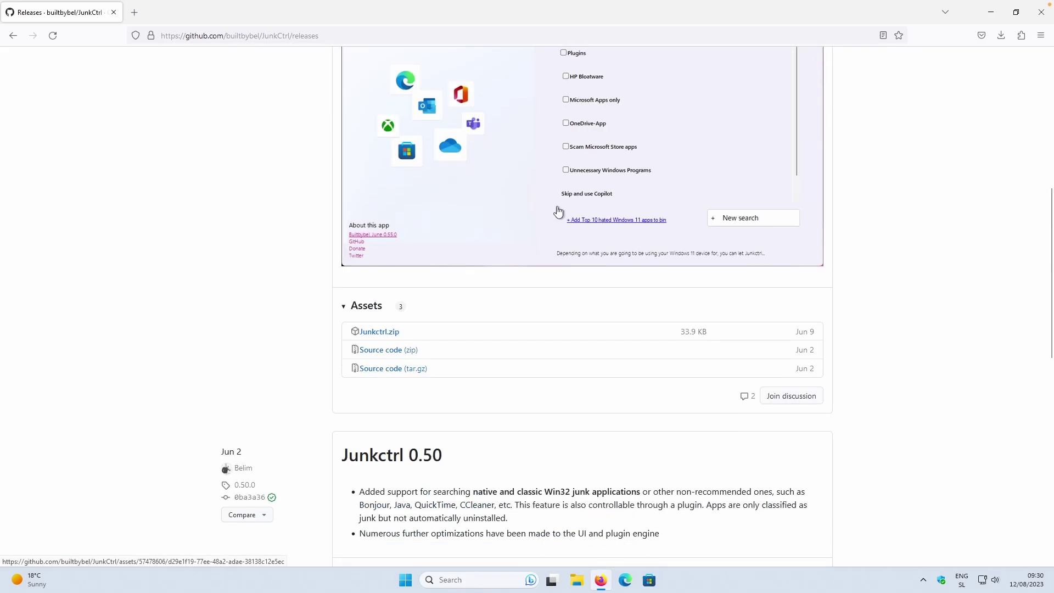
pyautogui.click(400, 333)
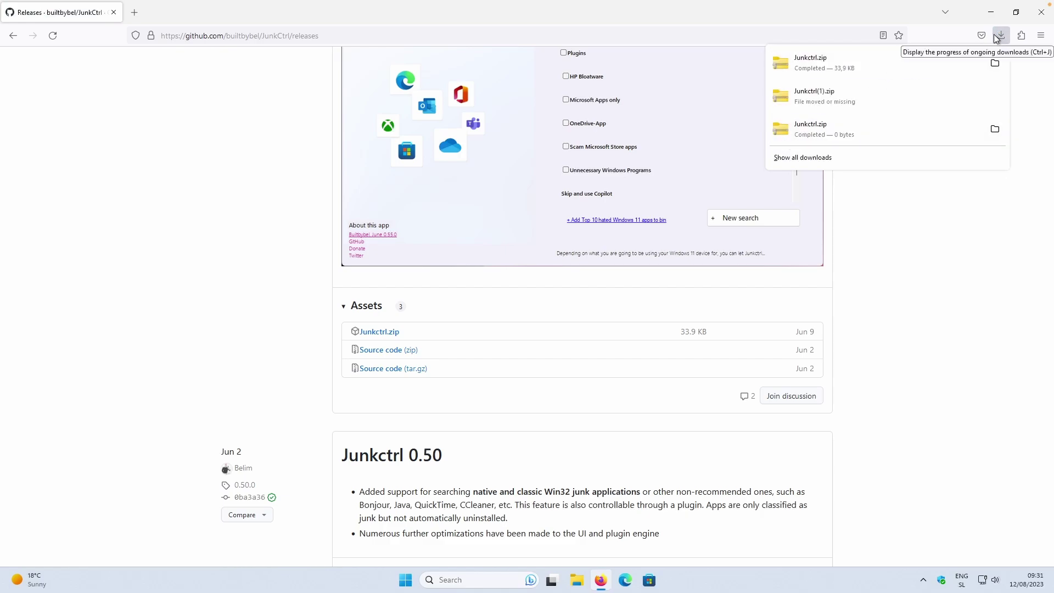
# Extract Junkctrl.zip into Downloads\Junkctrl and launch Junkctrl.exe from the extracted folder
pyautogui.click(995, 63)
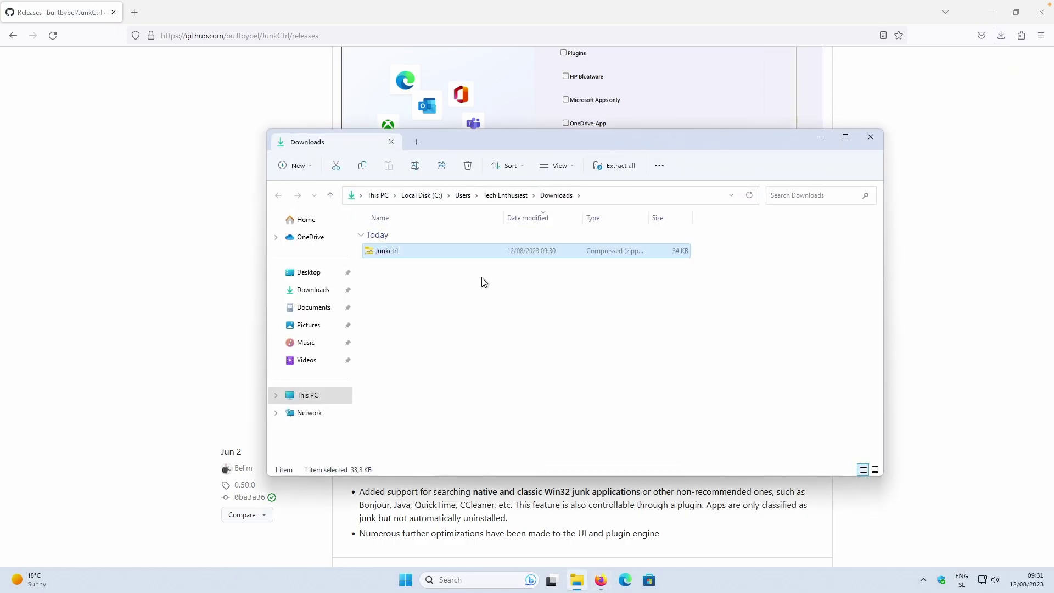
pyautogui.click(624, 167)
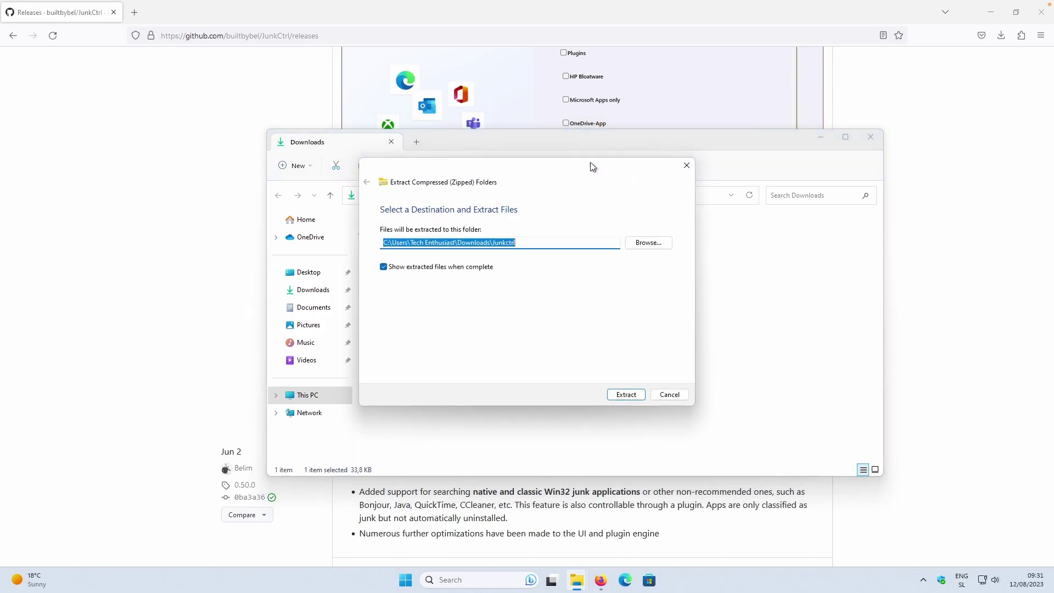
pyautogui.click(626, 394)
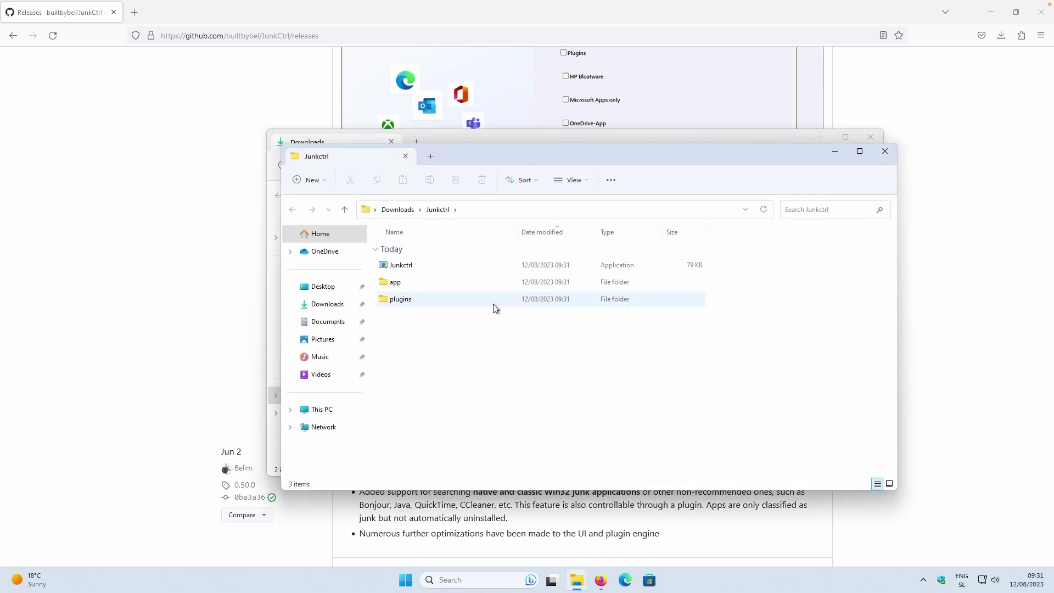
pyautogui.click(468, 264)
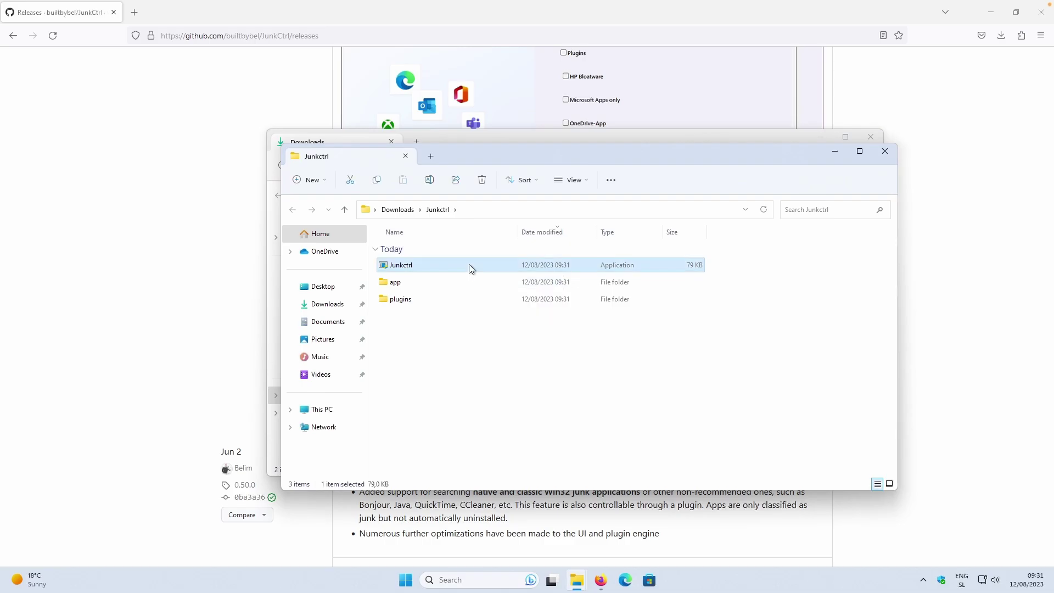
pyautogui.doubleClick(469, 265)
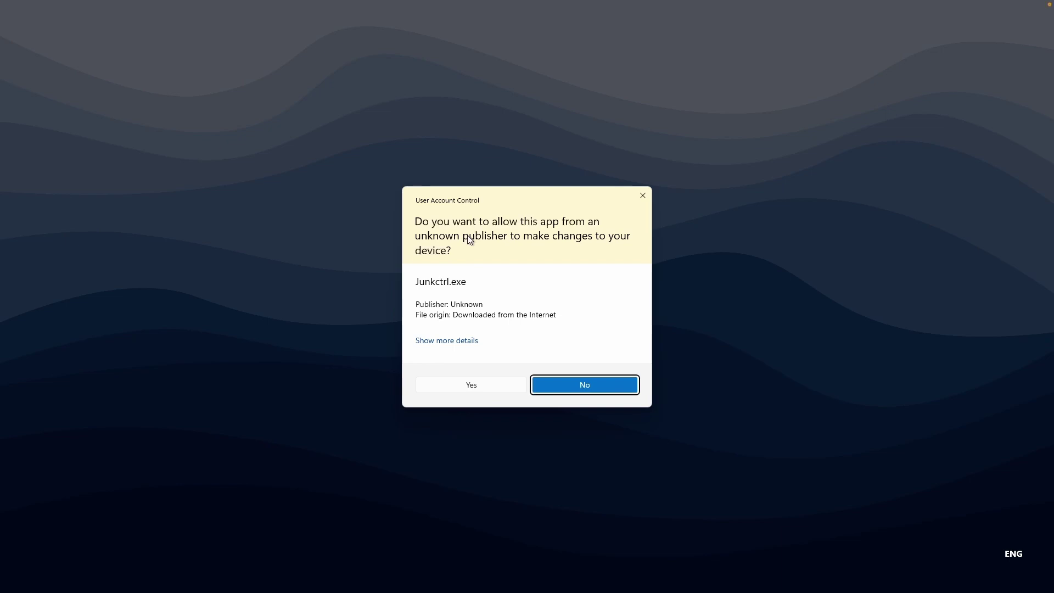
# Allow JunkCtrl through UAC, close Explorer, minimize Firefox and centre the JunkCtrl window
pyautogui.click(483, 386)
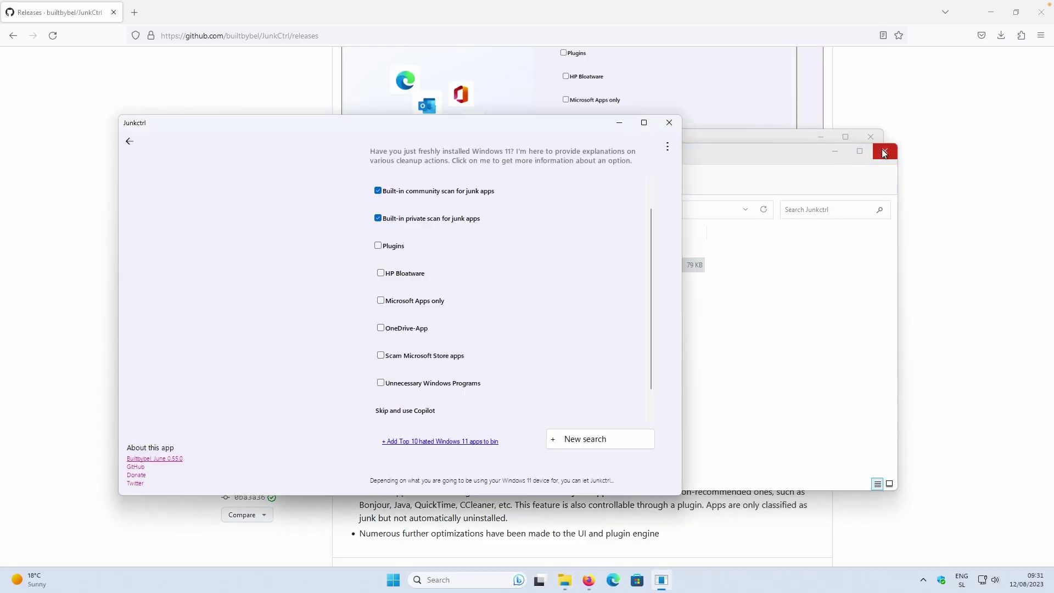
pyautogui.click(883, 152)
pyautogui.click(990, 14)
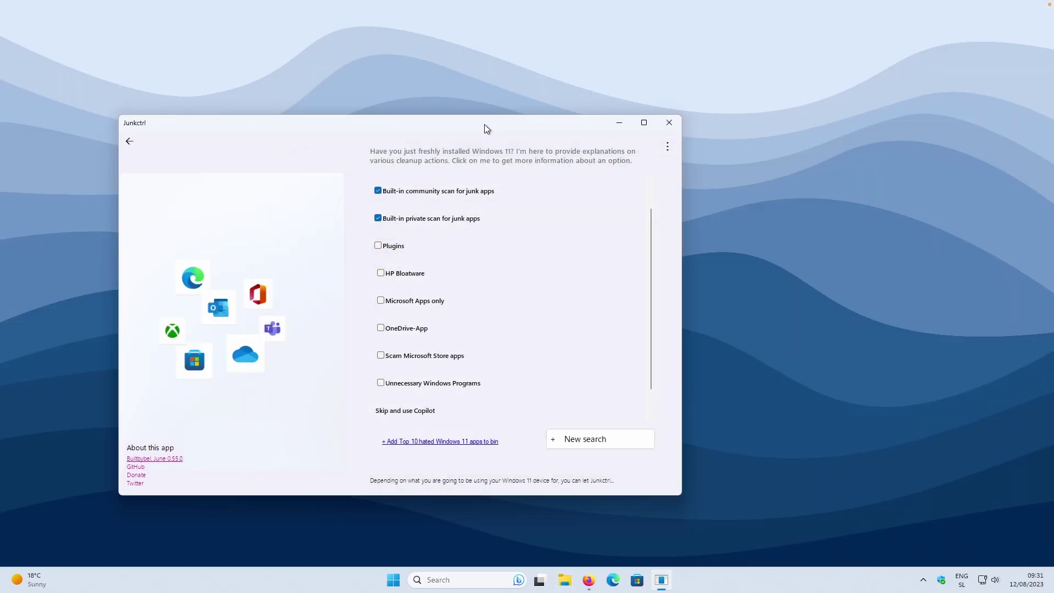
pyautogui.moveTo(485, 124); pyautogui.dragTo(603, 107)
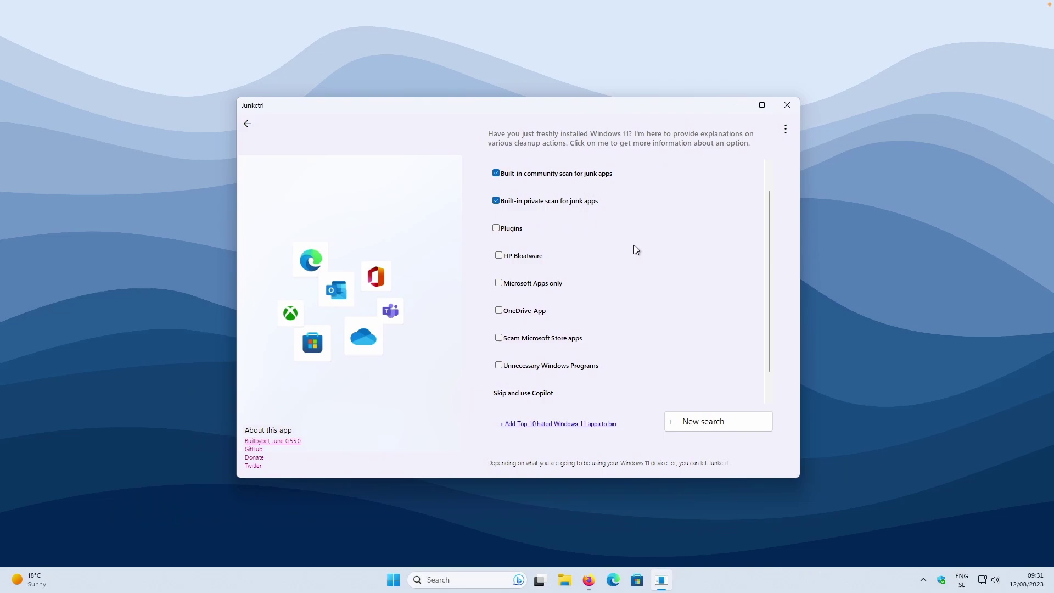
pyautogui.scroll(1, 637, 242)
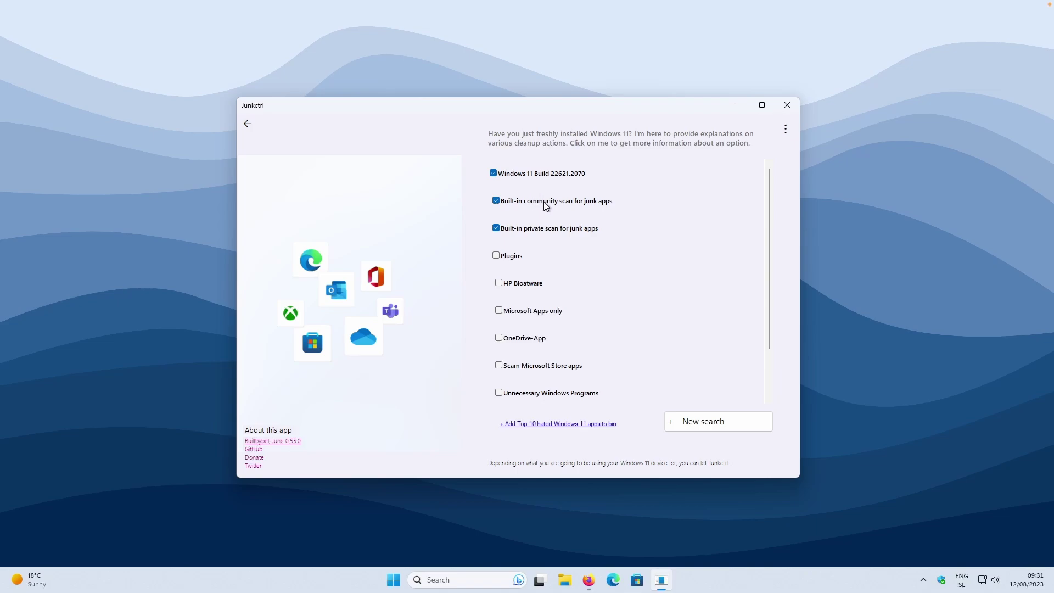
# Review the community and private scan options, then enable Plugins so all plugin scans are checked
pyautogui.click(594, 200)
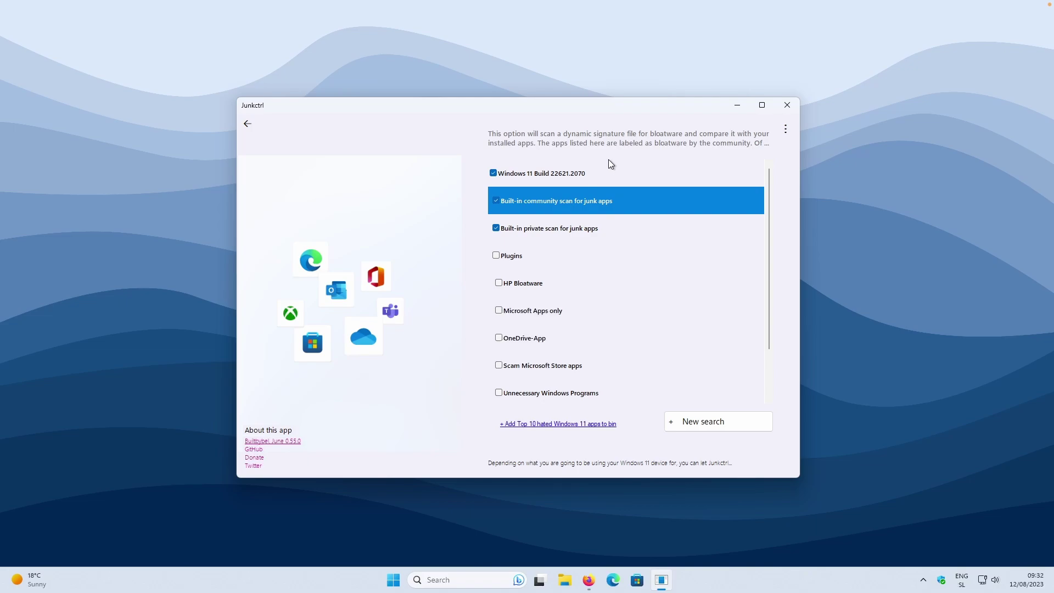
pyautogui.click(540, 230)
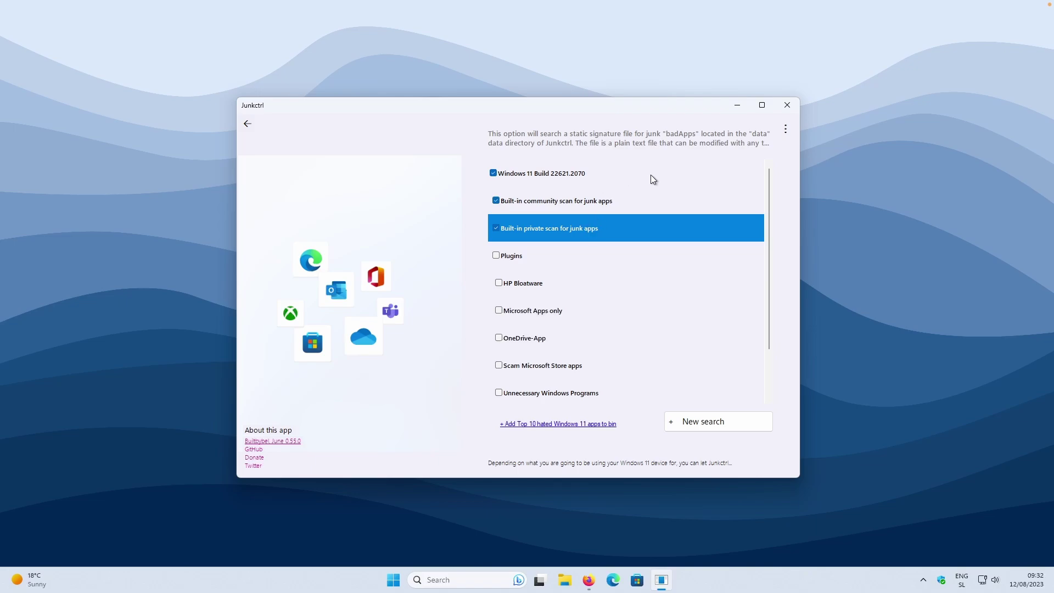
pyautogui.click(518, 257)
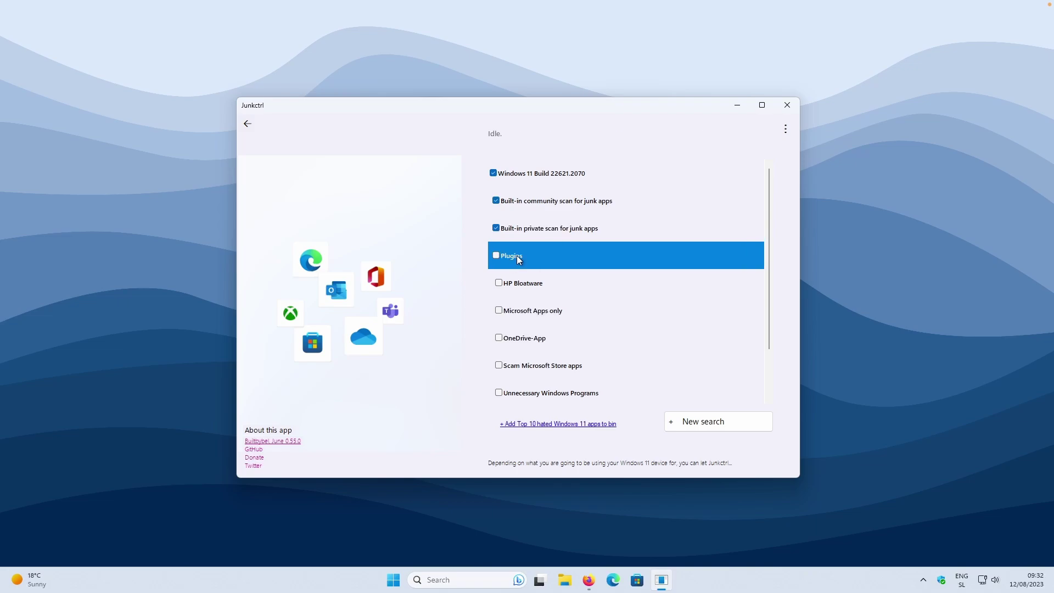
pyautogui.click(497, 256)
pyautogui.scroll(-2, 538, 261)
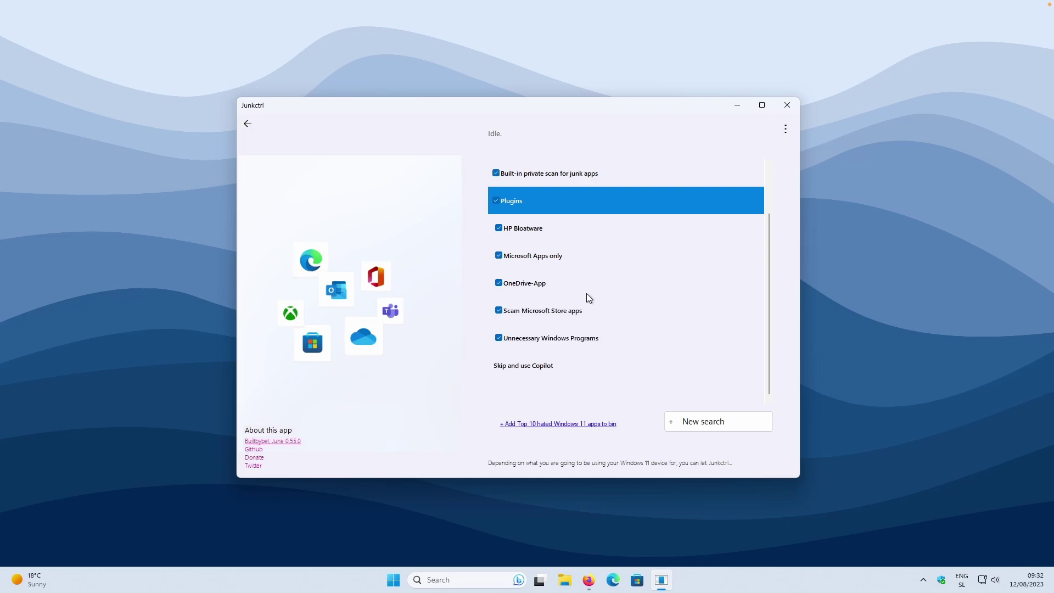
pyautogui.scroll(2, 576, 226)
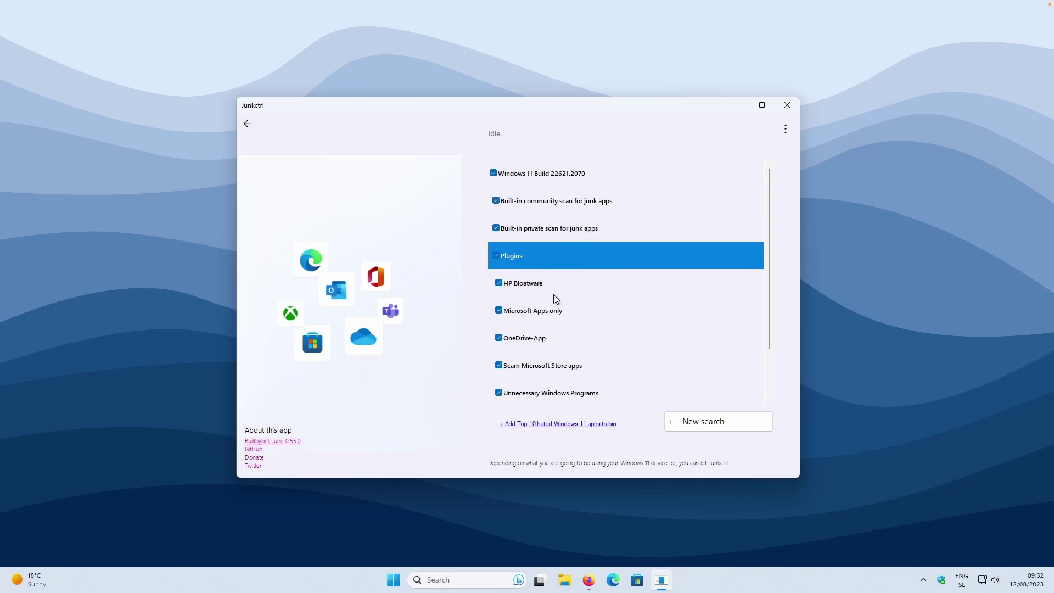
pyautogui.scroll(-2, 600, 236)
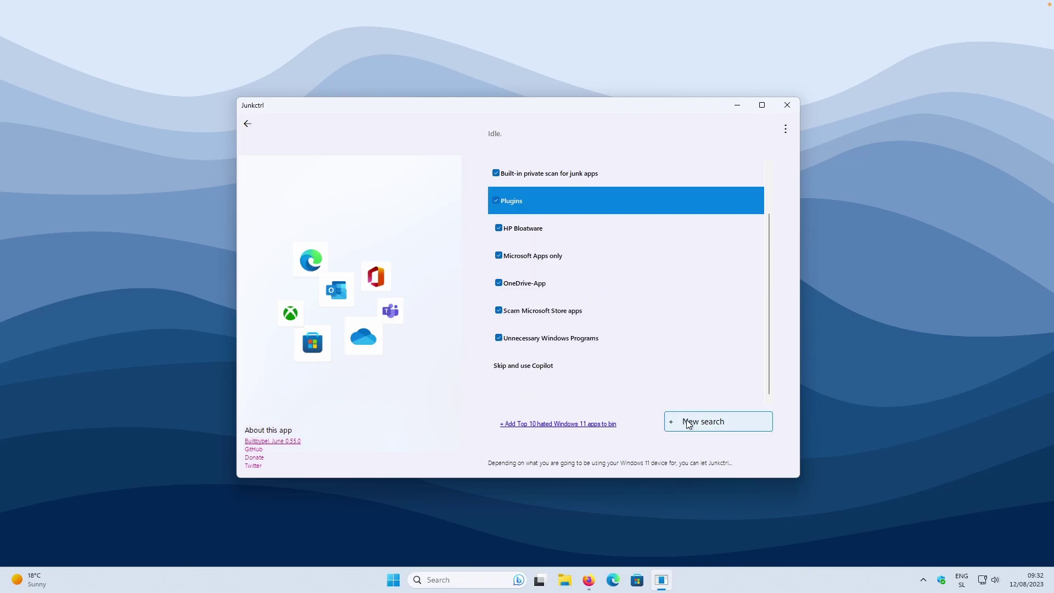
# Run a new junk-app search, accept the OneDrive-App PowerShell prompt, and review the 87 results
pyautogui.click(710, 422)
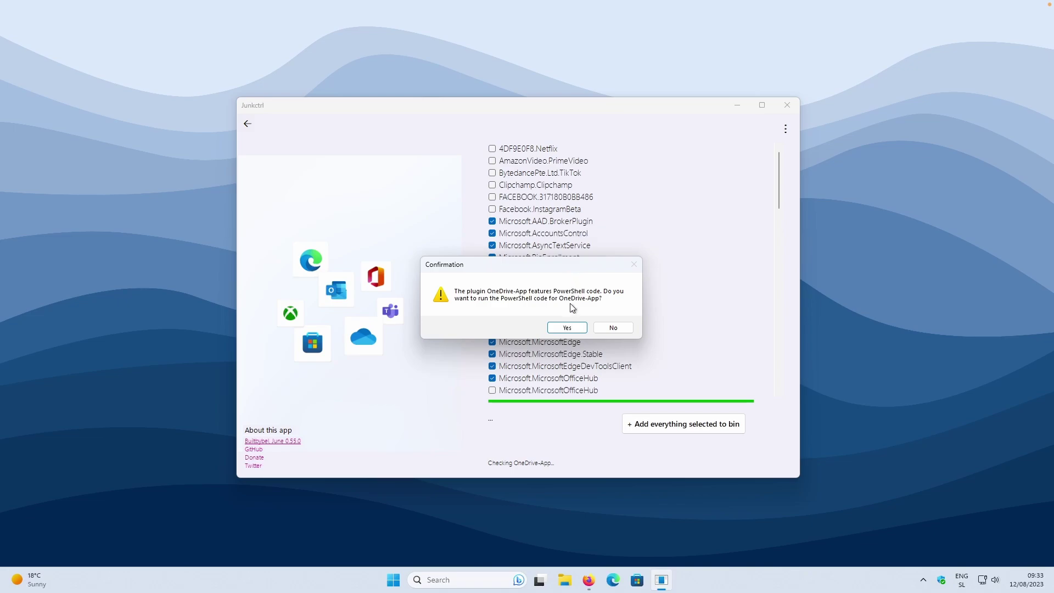
pyautogui.click(568, 328)
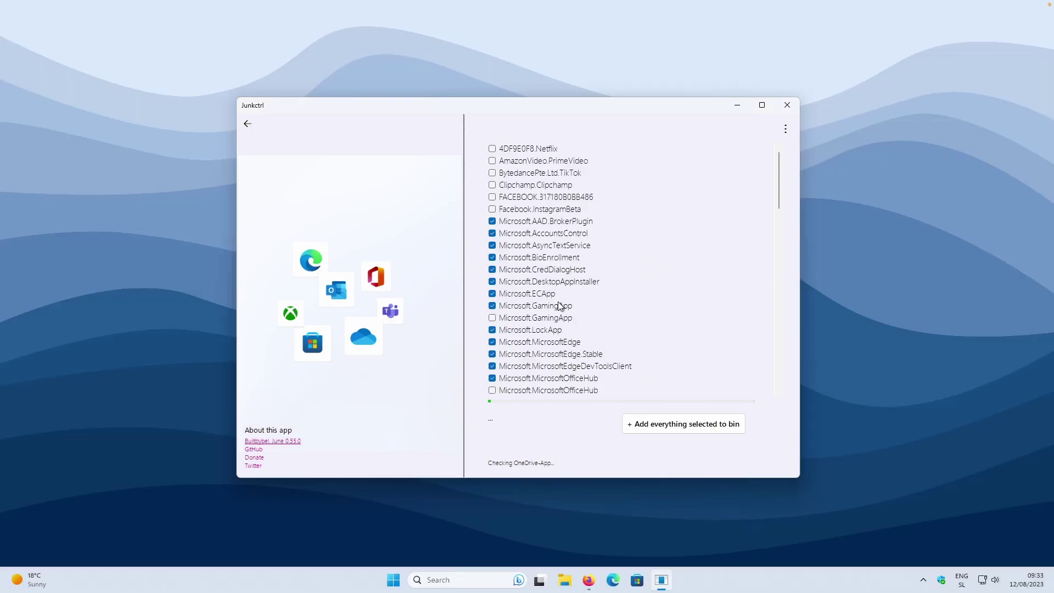
pyautogui.scroll(-15, 559, 306)
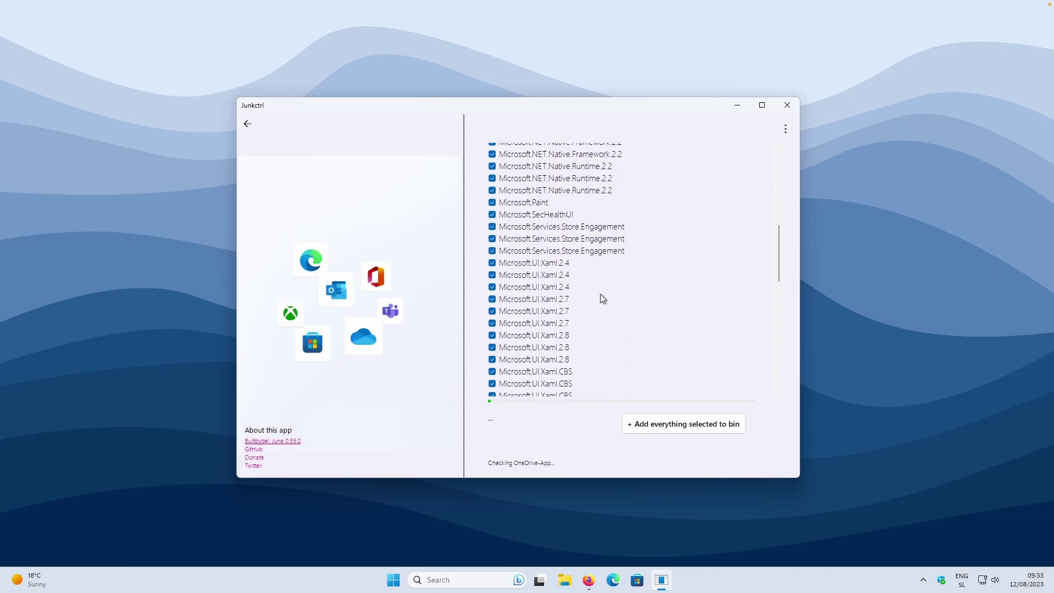
pyautogui.scroll(-15, 599, 294)
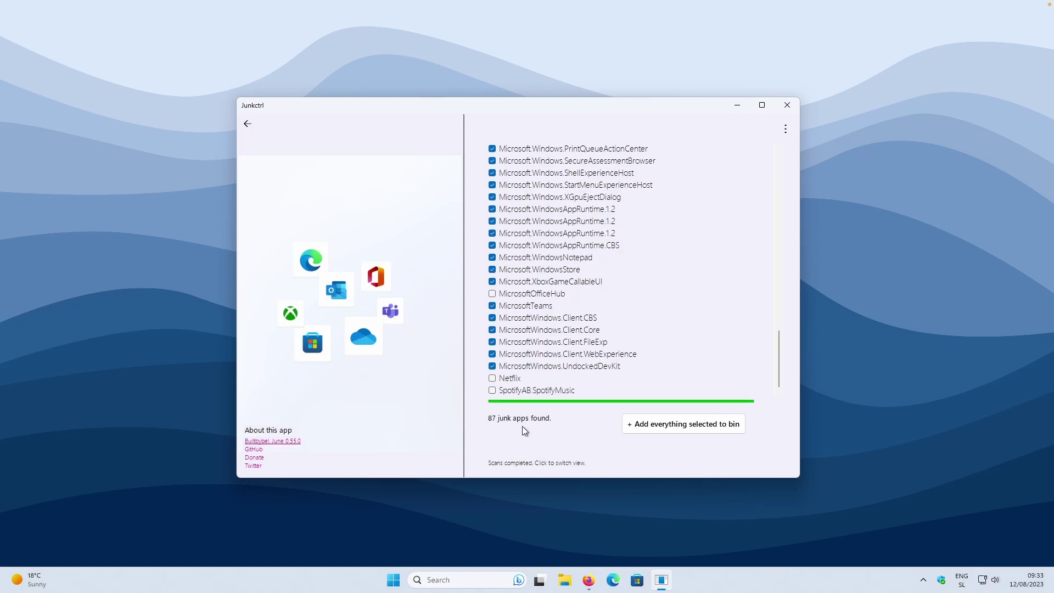
pyautogui.scroll(10, 555, 342)
pyautogui.scroll(8, 578, 274)
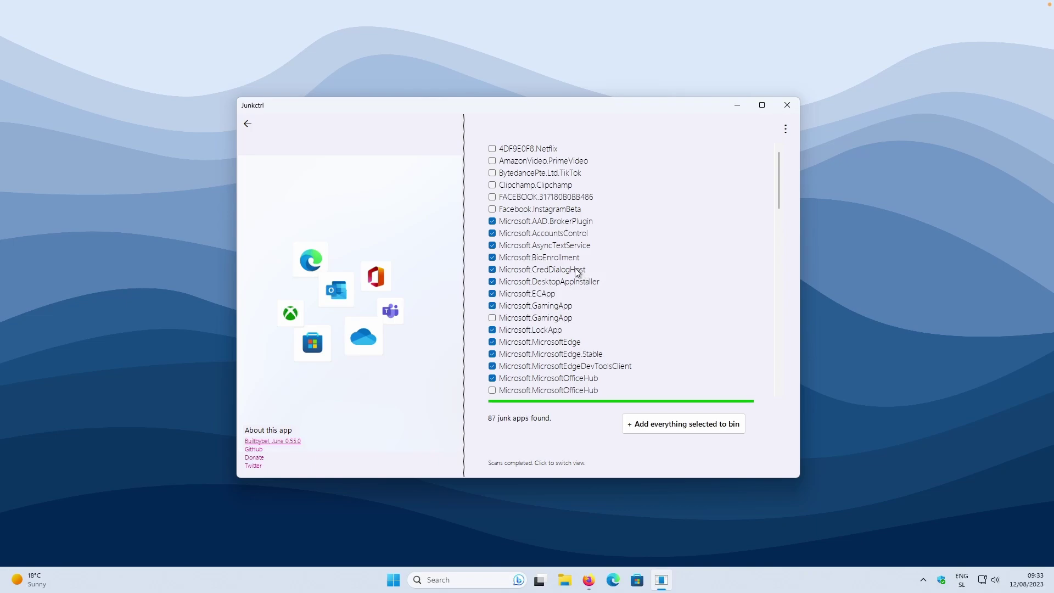
# Tick Netflix, PrimeVideo, TikTok, Clipchamp, Facebook and InstagramBeta for removal
pyautogui.click(492, 150)
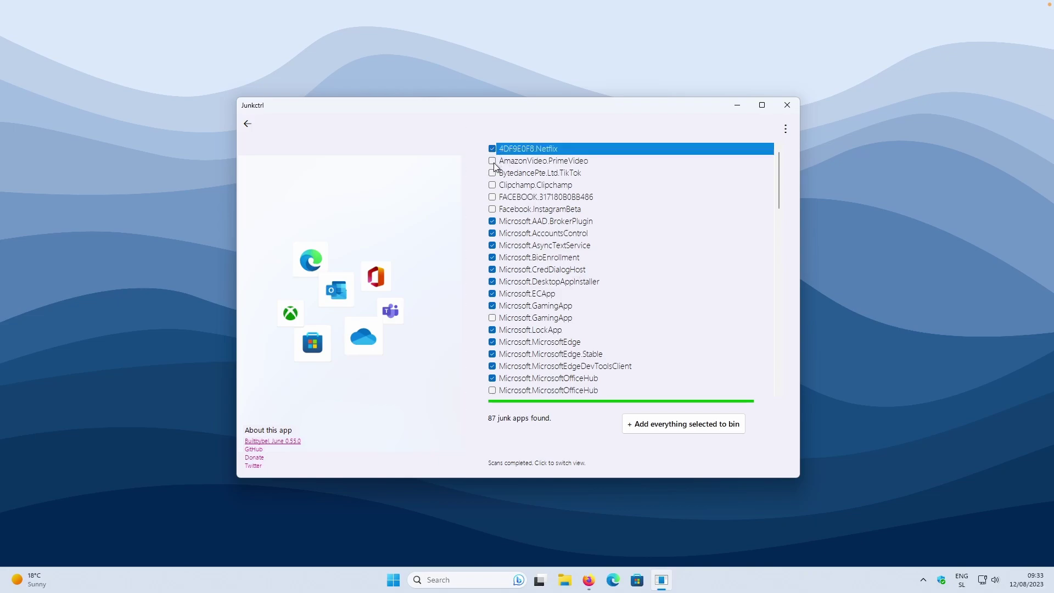
pyautogui.click(493, 162)
pyautogui.click(493, 173)
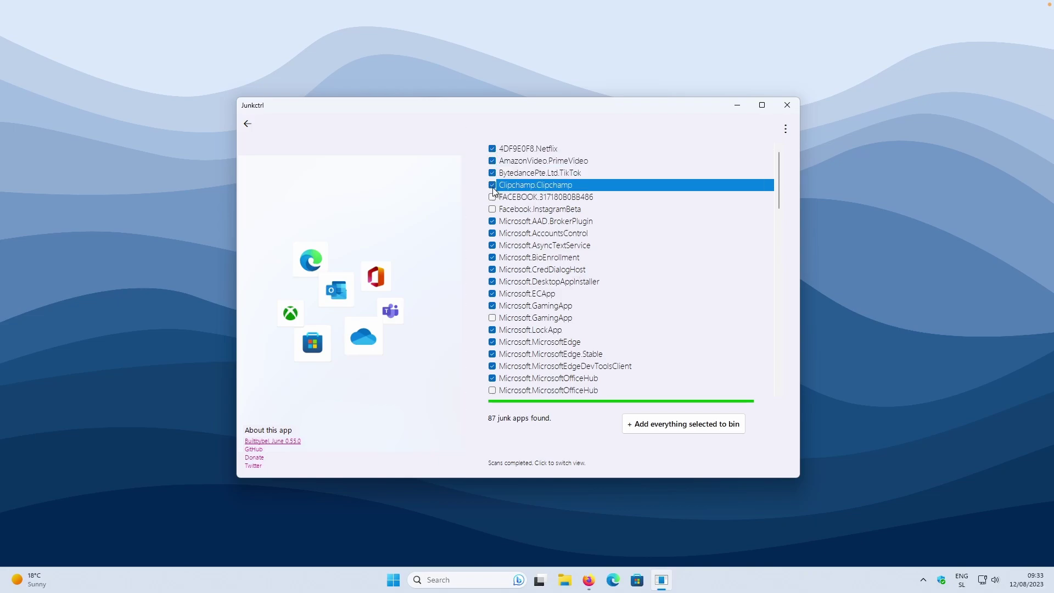
pyautogui.click(493, 185)
pyautogui.click(492, 197)
pyautogui.click(492, 209)
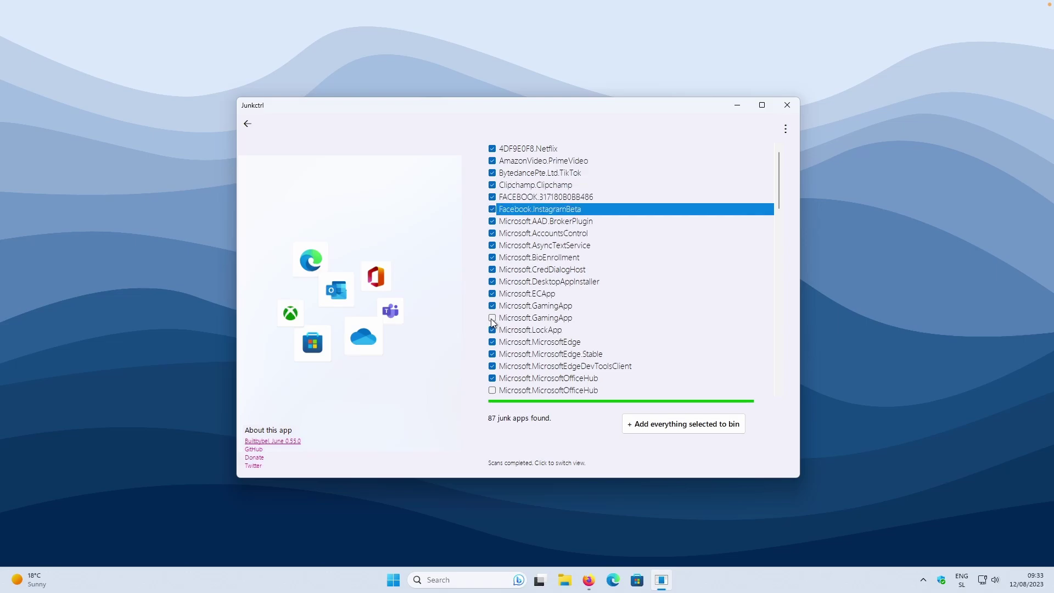
# Tick the remaining GamingApp, OfficeHub, Solitaire and Netflix entries, leaving only SpotifyMusic unticked
pyautogui.click(492, 318)
pyautogui.scroll(-3, 554, 326)
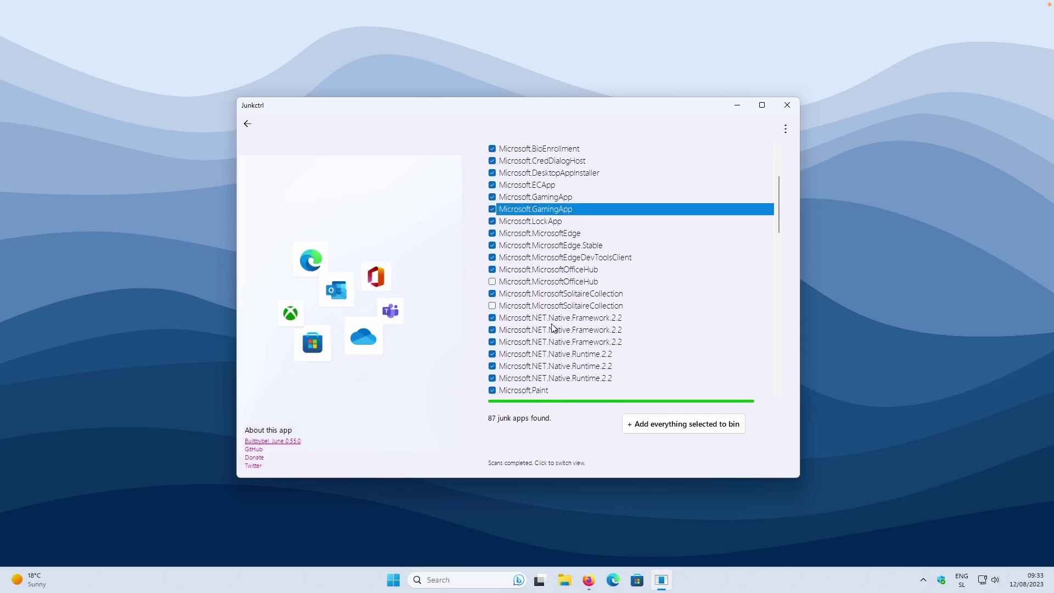
pyautogui.click(492, 282)
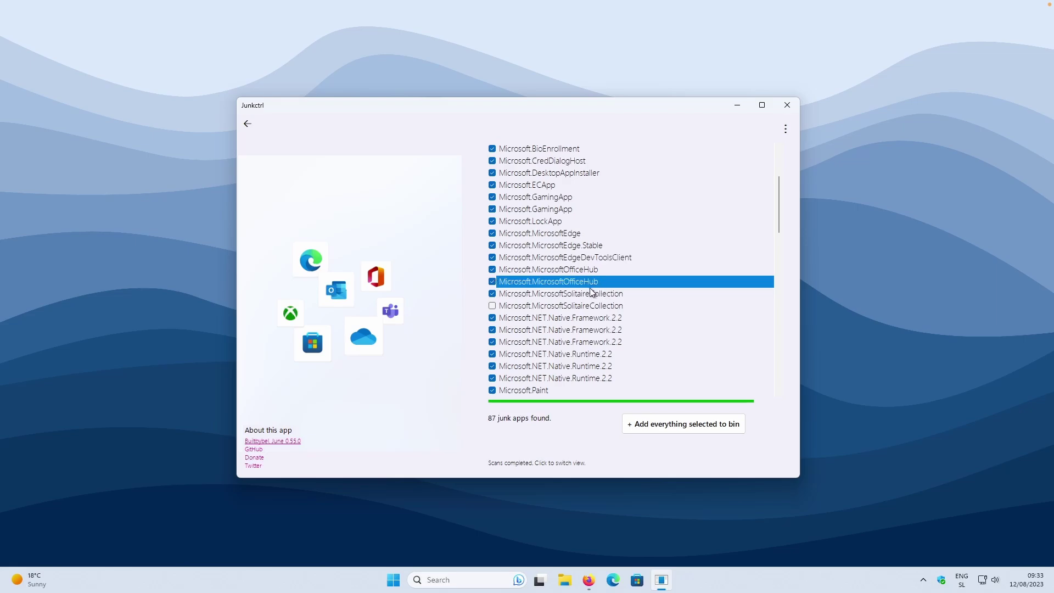
pyautogui.click(492, 306)
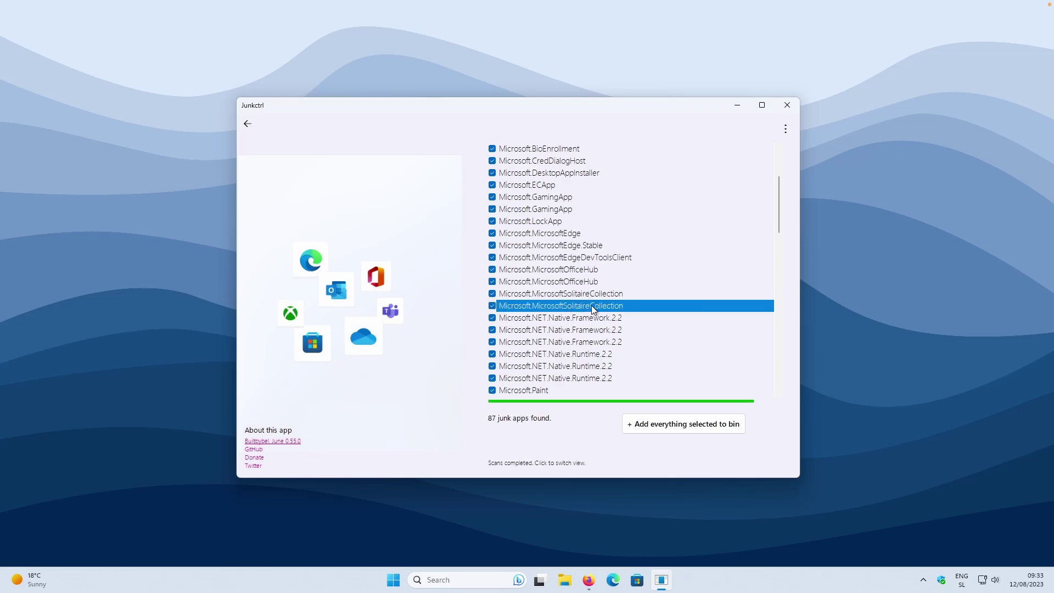
pyautogui.scroll(-4, 591, 305)
pyautogui.scroll(-6, 591, 305)
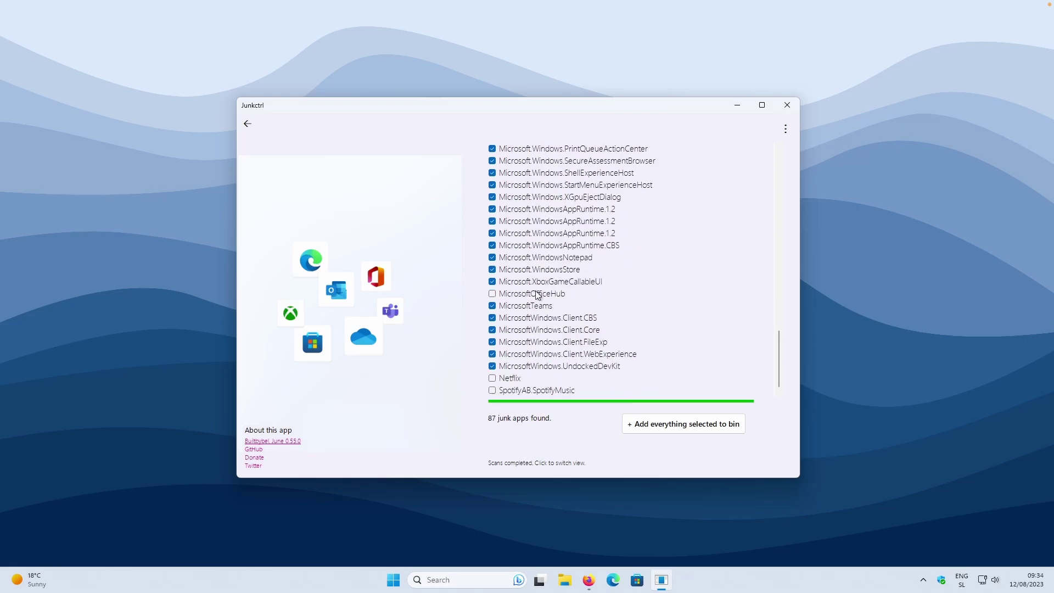
pyautogui.click(492, 295)
pyautogui.click(492, 378)
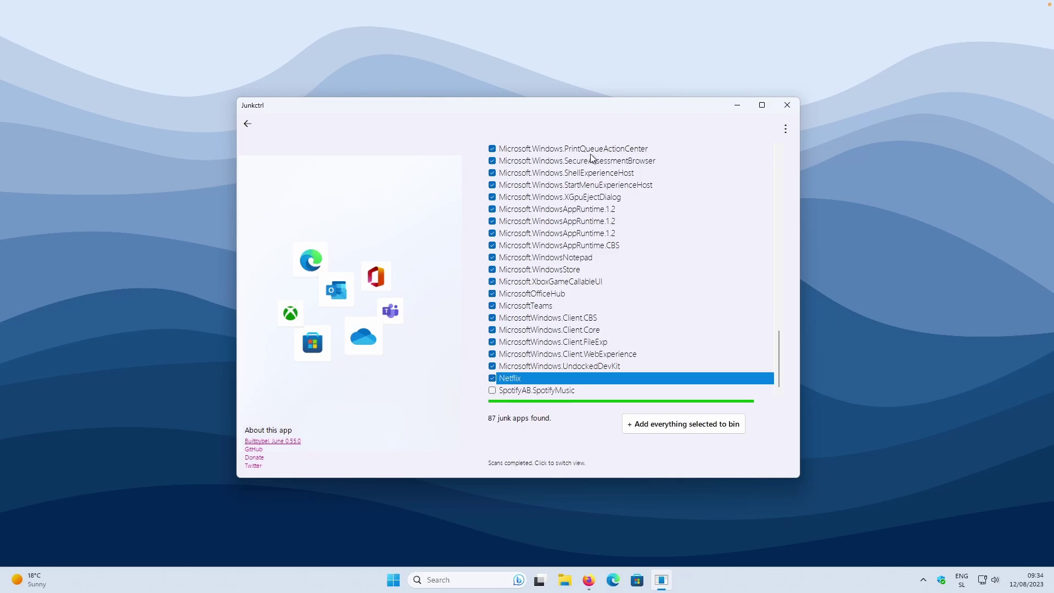
pyautogui.scroll(15, 589, 335)
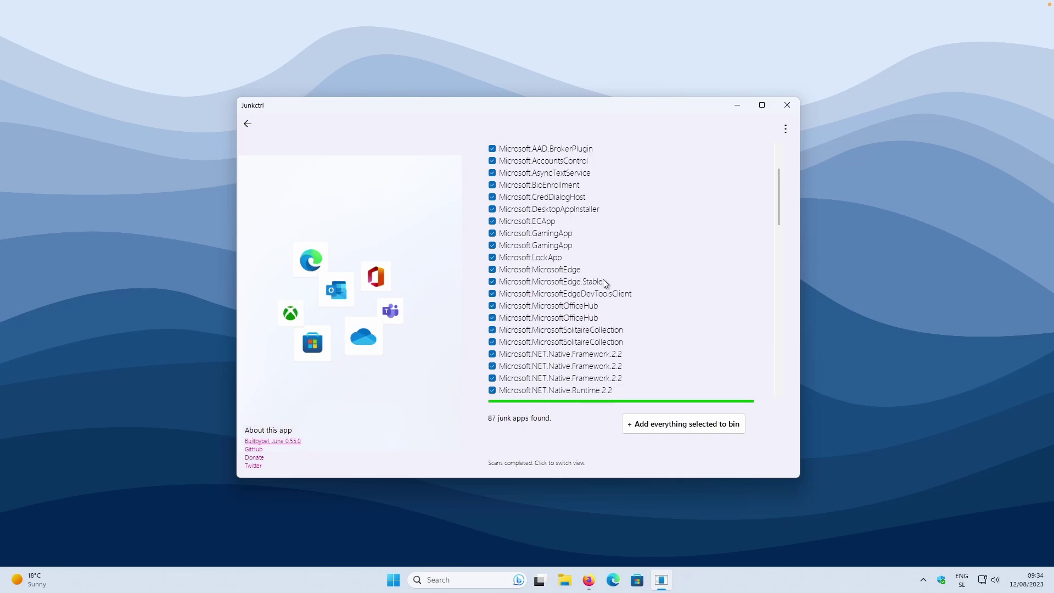
pyautogui.scroll(-15, 604, 279)
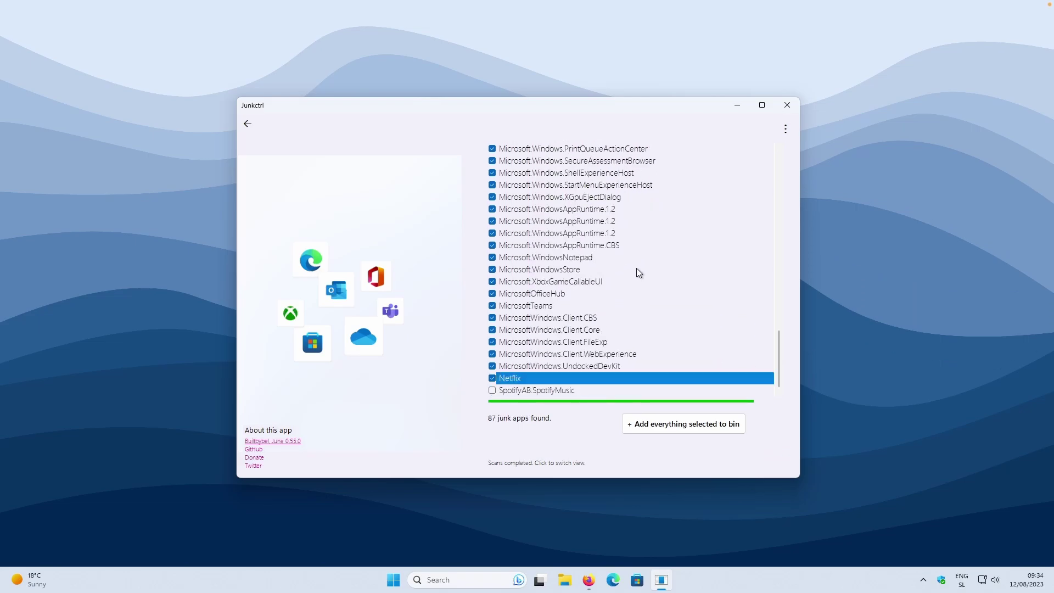
# Add all 86 selected junk apps to the recycle bin and review the bin list
pyautogui.click(681, 430)
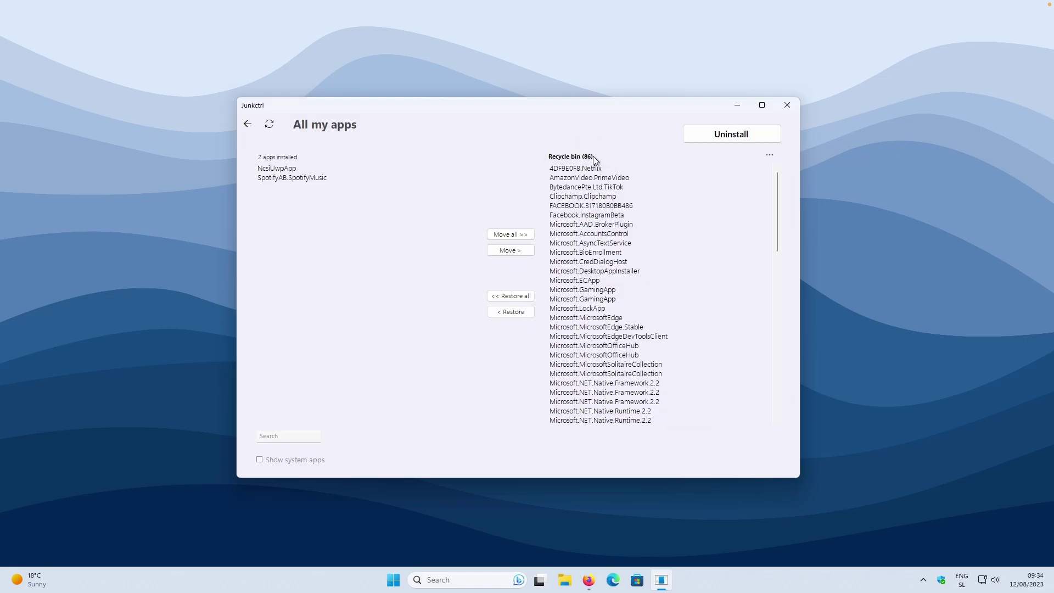
pyautogui.scroll(-15, 648, 182)
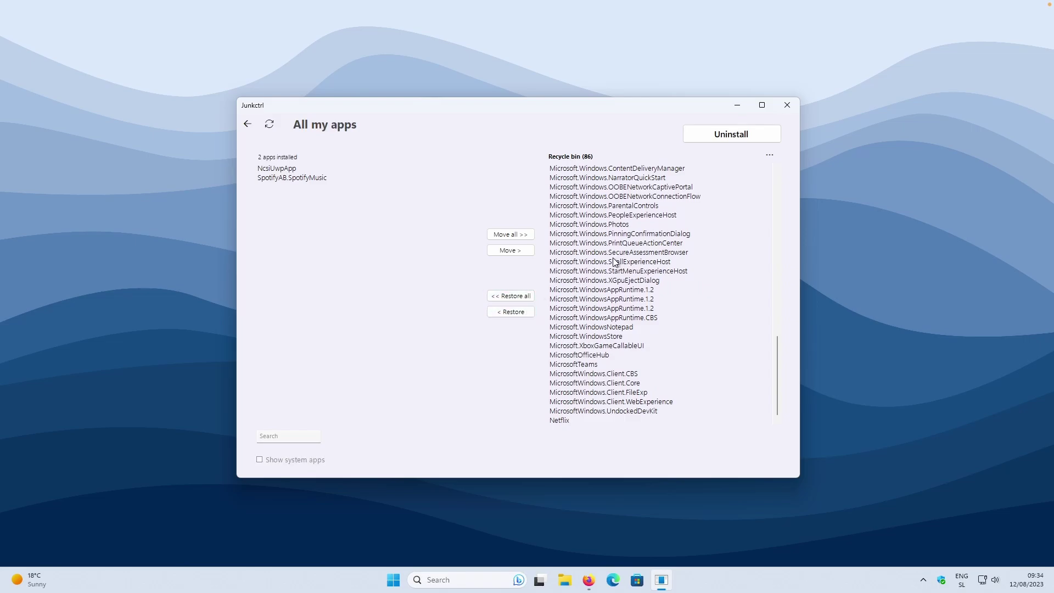
# Uninstall every app in the bin and confirm, removing 32 of the 86 apps
pyautogui.scroll(7, 615, 262)
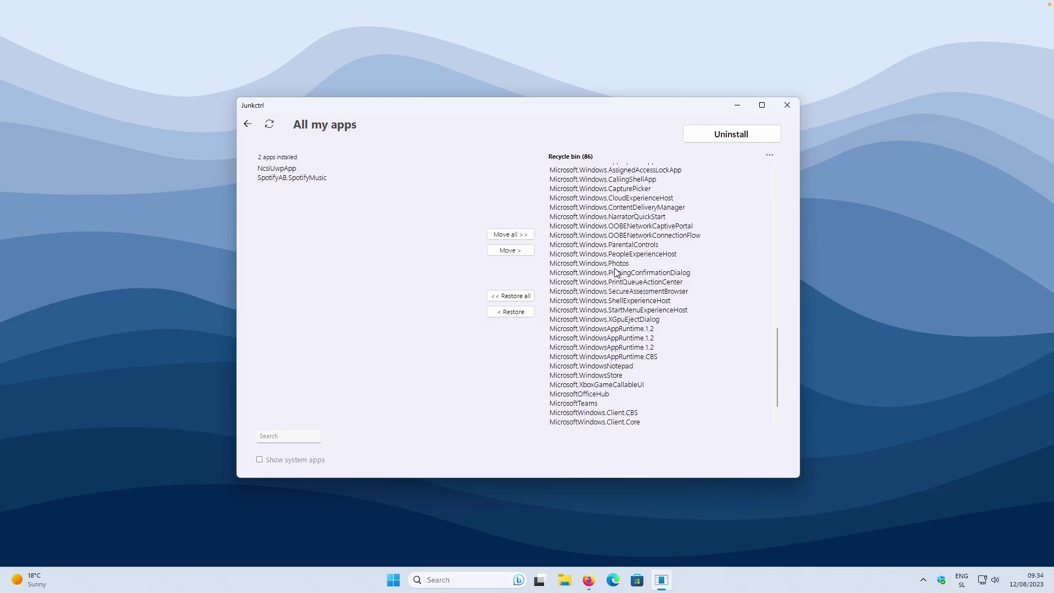
pyautogui.click(735, 137)
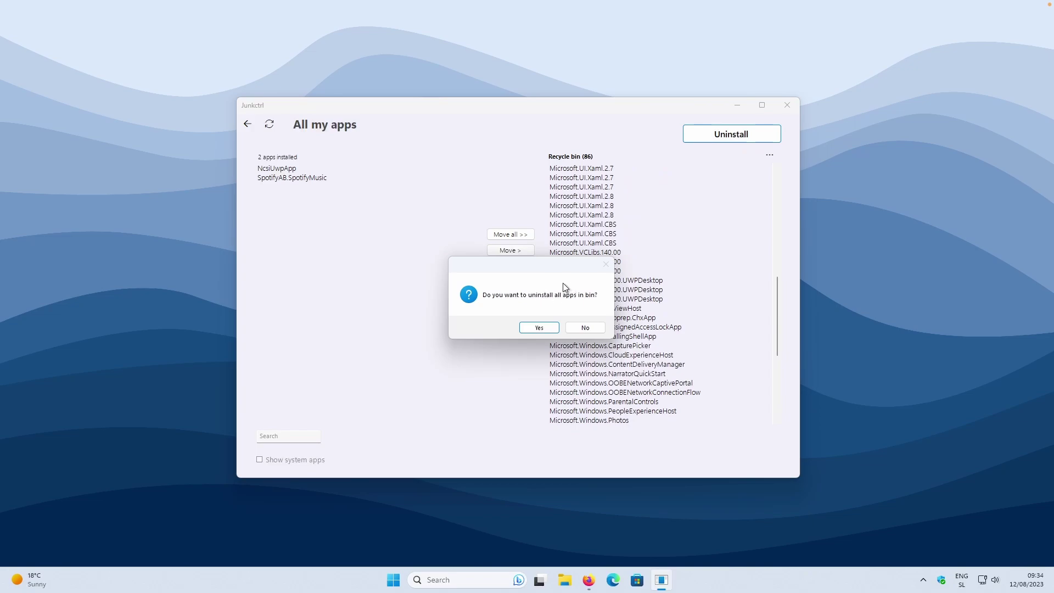
pyautogui.moveTo(551, 268); pyautogui.dragTo(427, 255)
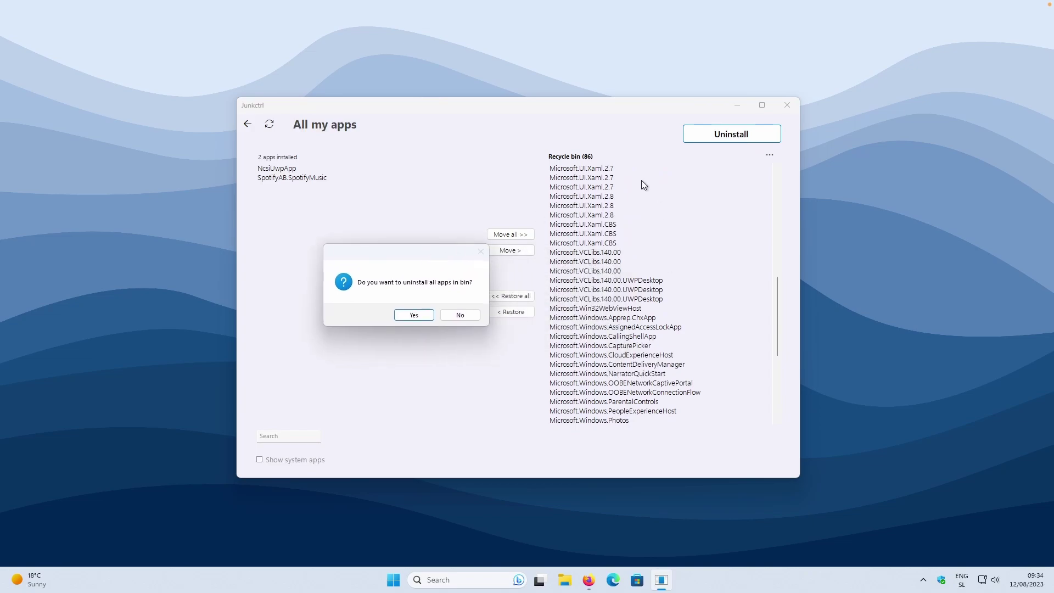
pyautogui.click(420, 316)
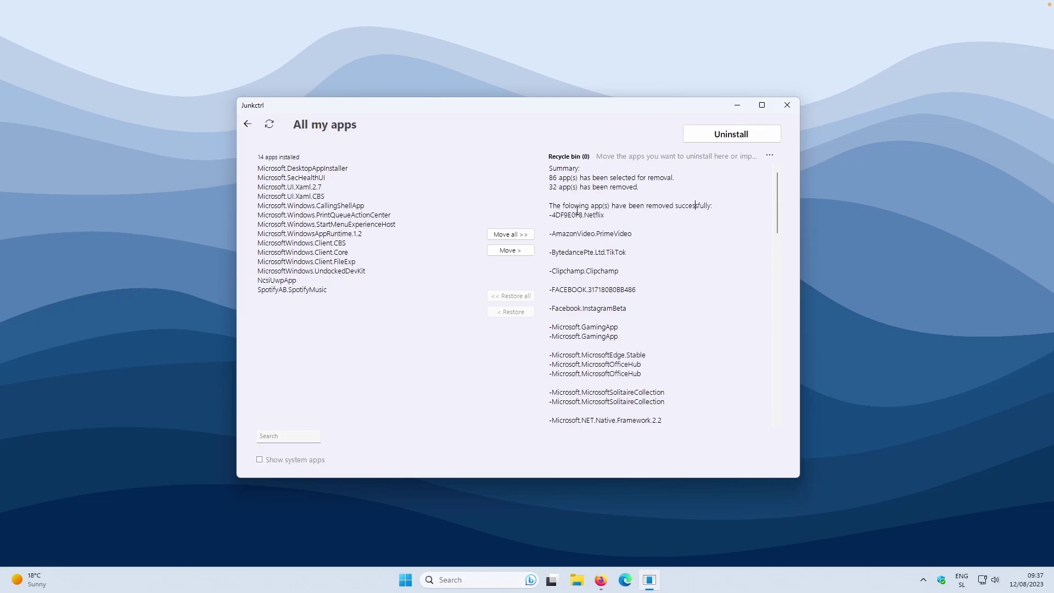
# Scroll through the removal summary to see which apps were removed and which remained
pyautogui.scroll(-5, 577, 210)
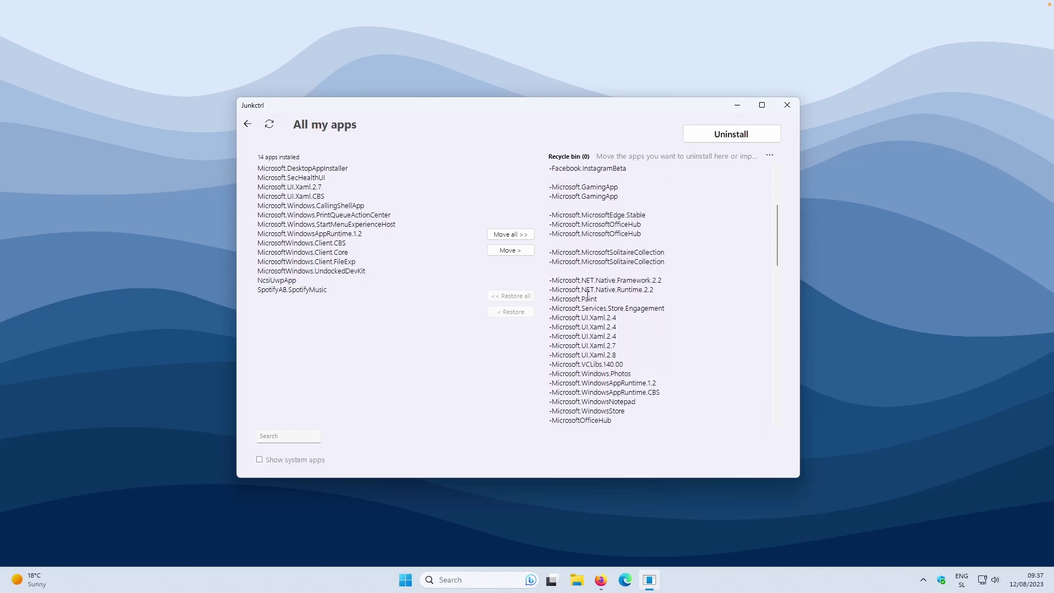
pyautogui.scroll(-7, 587, 295)
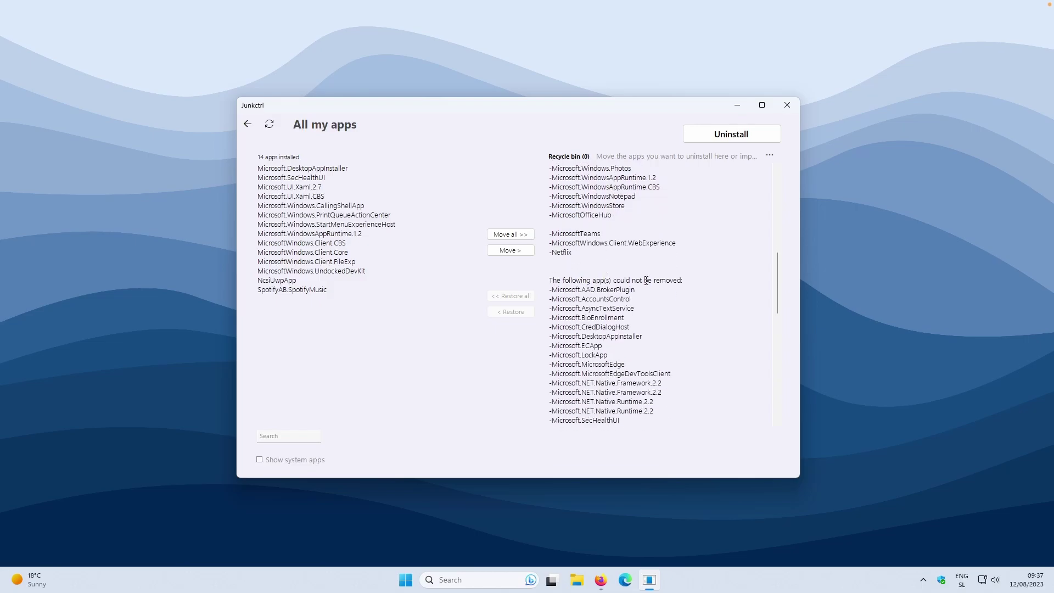
pyautogui.scroll(-15, 600, 295)
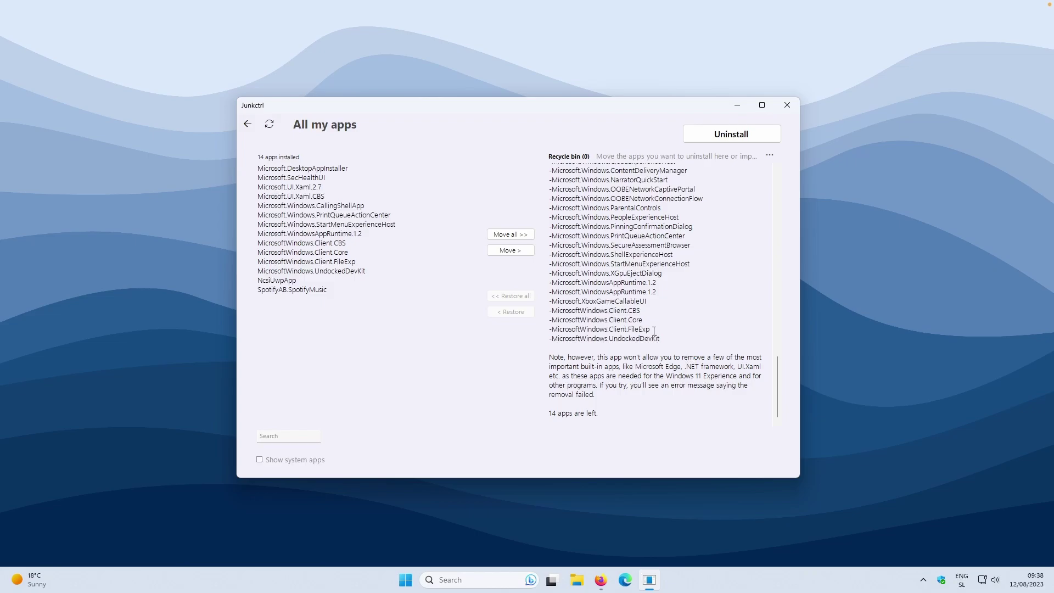
pyautogui.scroll(20, 681, 352)
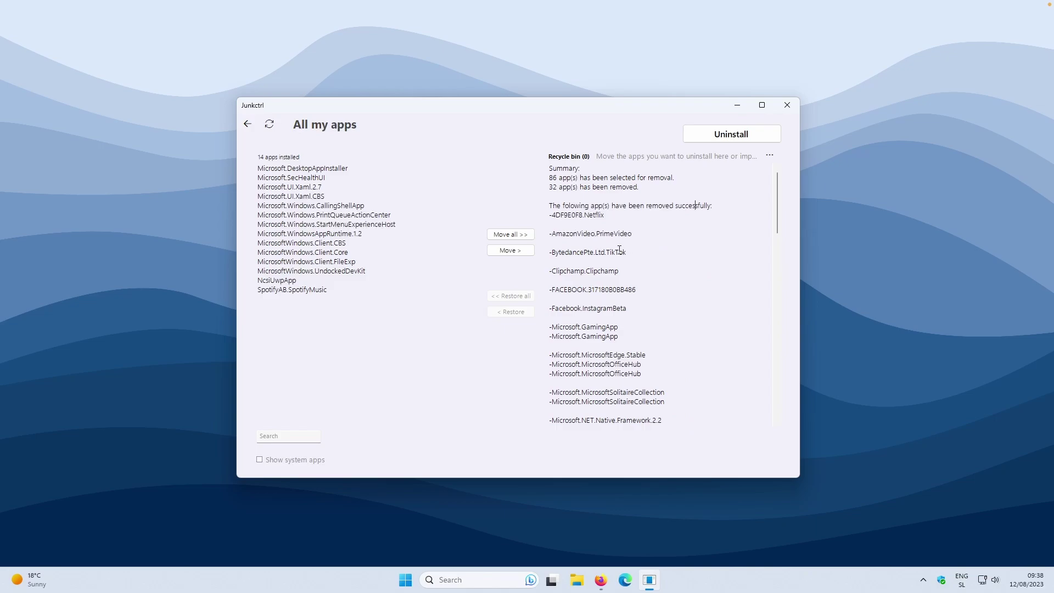
pyautogui.scroll(-7, 630, 264)
# Close JunkCtrl and search Settings > Apps > Installed apps for 'One', finding no matches
pyautogui.click(787, 105)
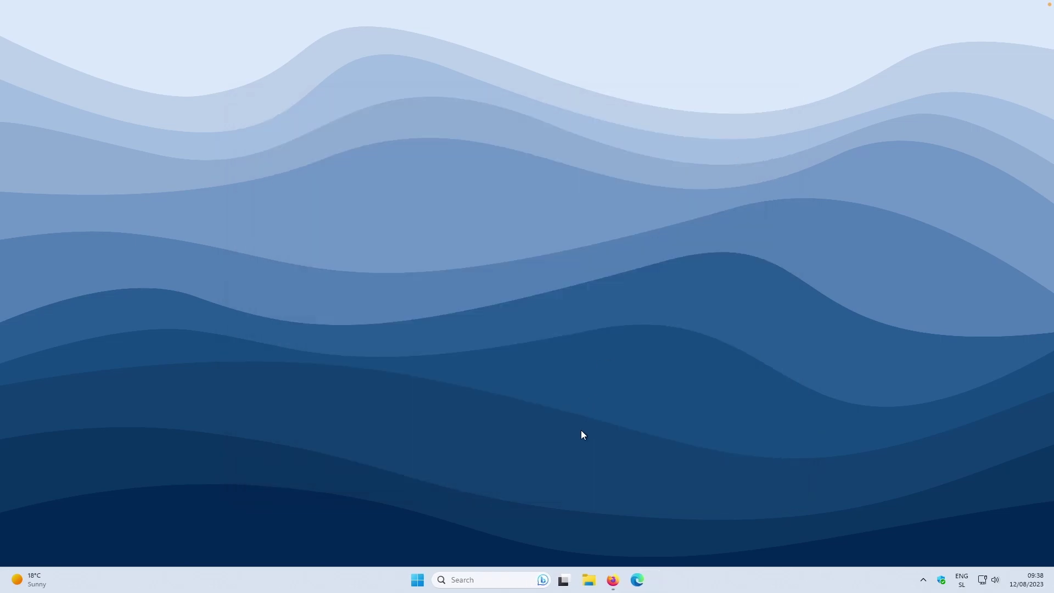
pyautogui.click(417, 580)
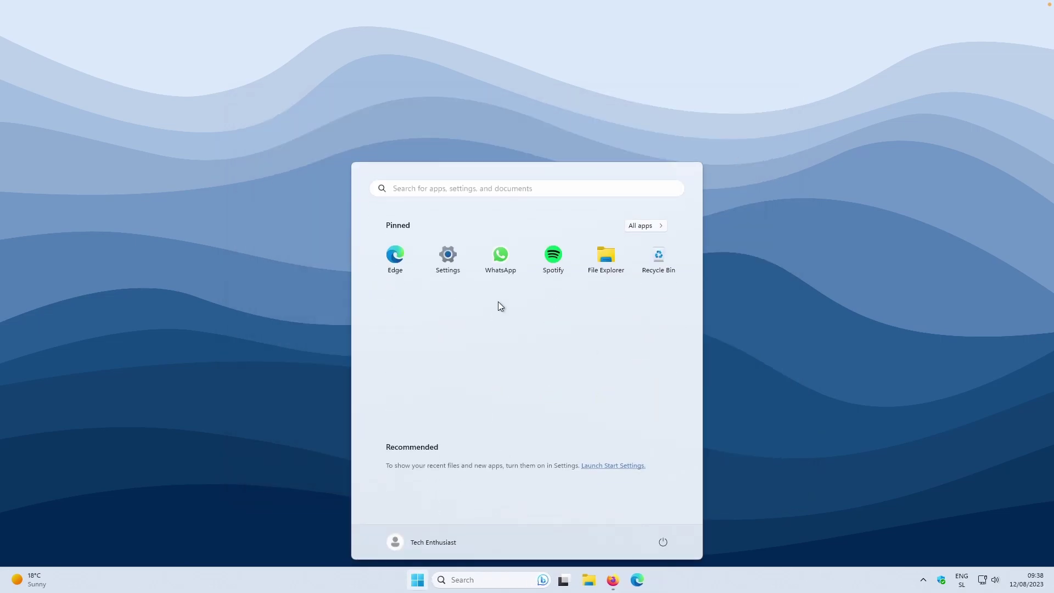
pyautogui.click(465, 274)
pyautogui.click(104, 203)
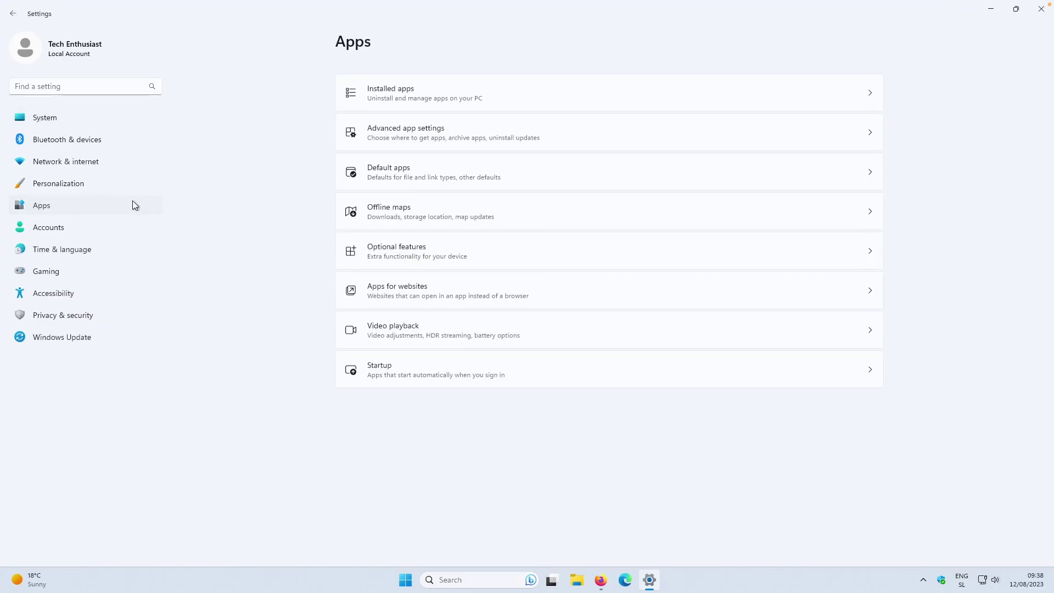
pyautogui.click(440, 82)
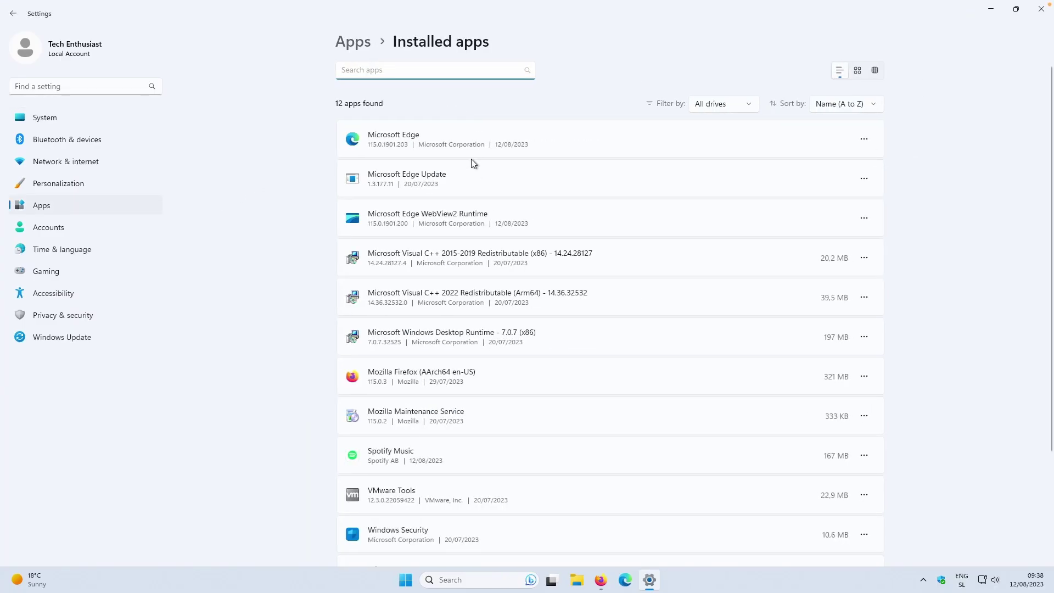
pyautogui.write('One')
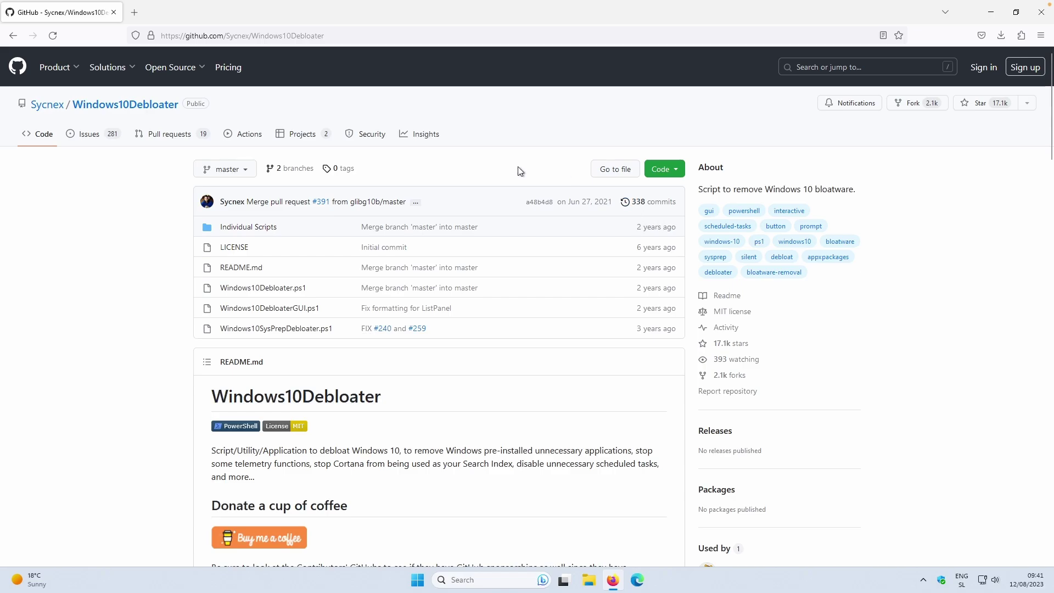
# Download Windows10Debloater-master.zip via Code > Download ZIP and show it in Downloads
pyautogui.scroll(-4, 449, 211)
pyautogui.scroll(4, 468, 229)
pyautogui.click(672, 169)
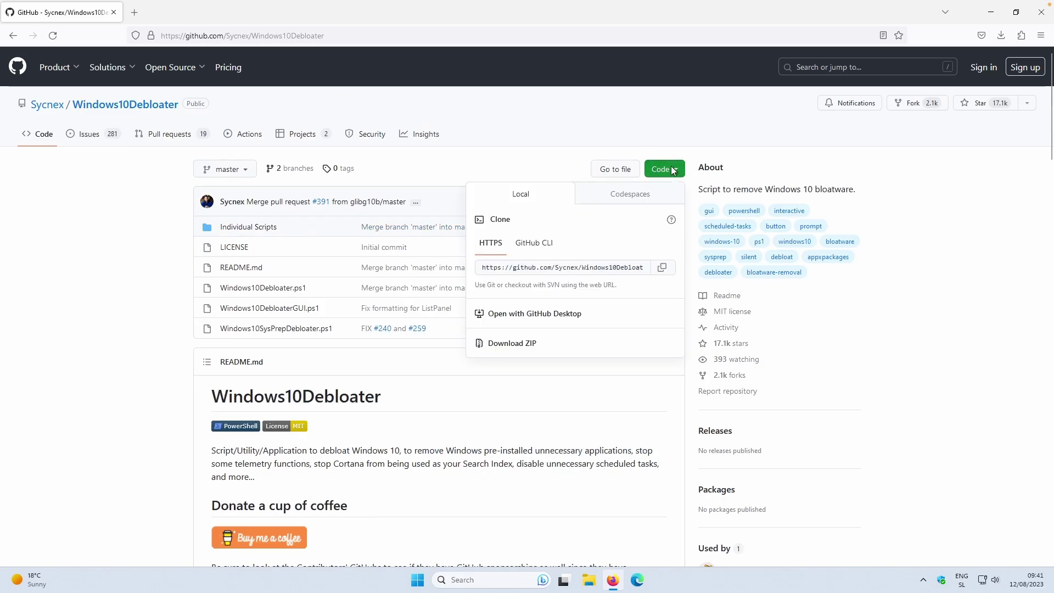
pyautogui.click(528, 345)
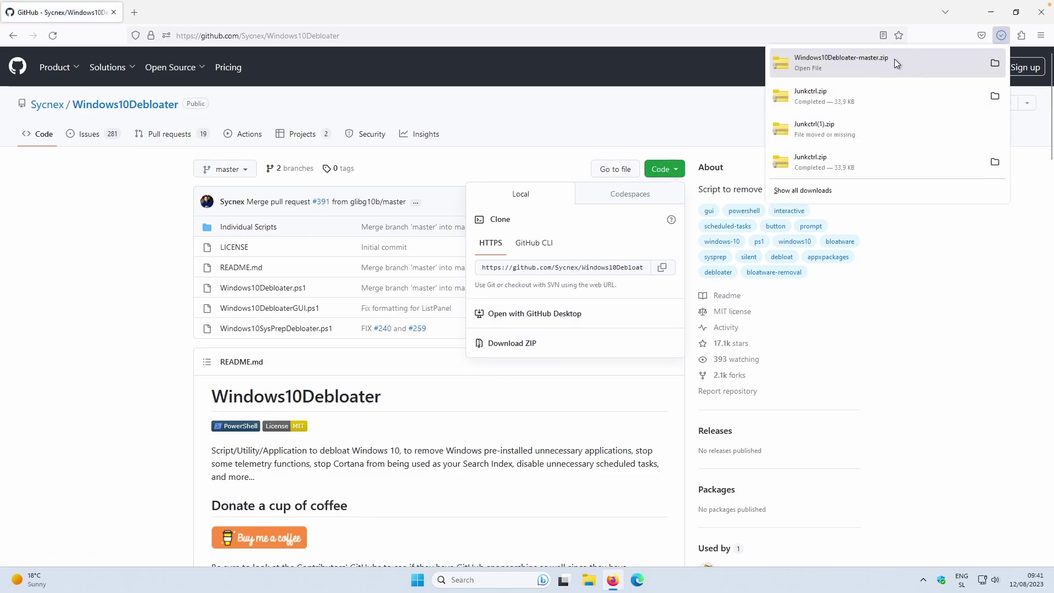
pyautogui.click(996, 62)
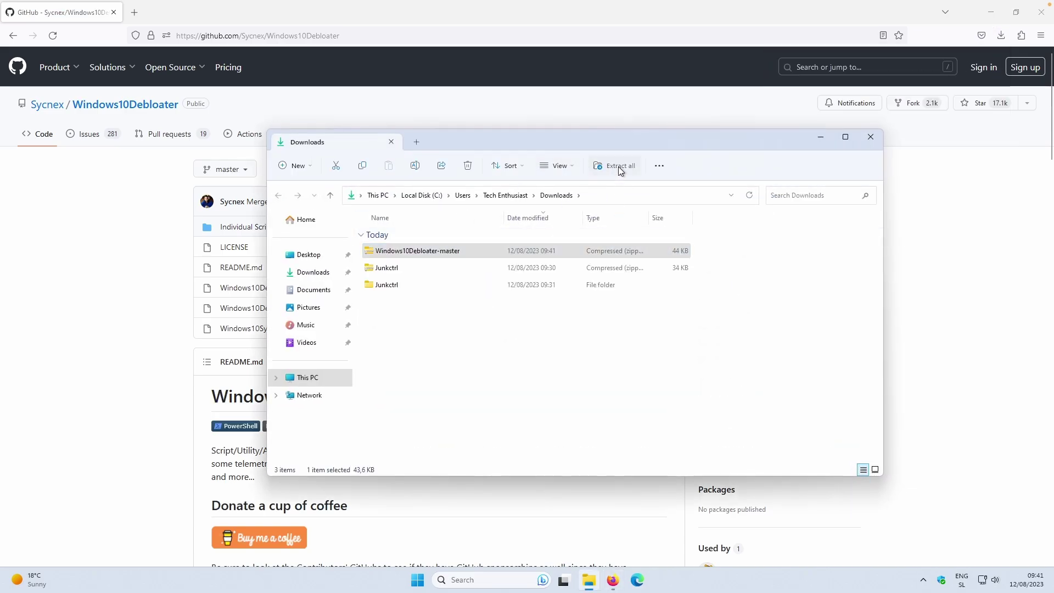
# Extract Windows10Debloater-master.zip to the suggested destination and select Windows10DebloaterGUI.ps1 inside the extracted folder
pyautogui.click(614, 166)
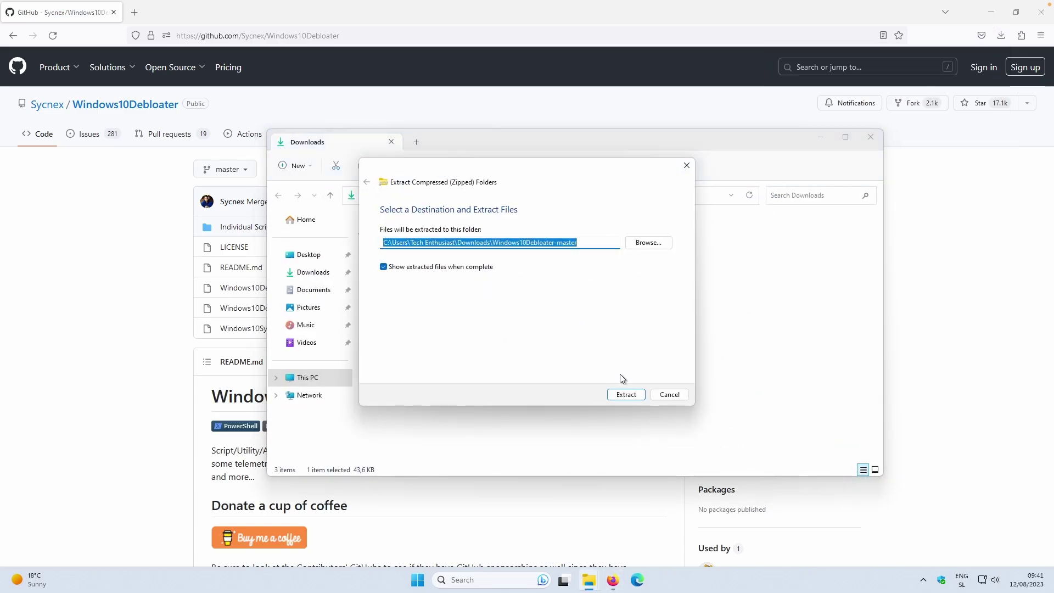
pyautogui.click(625, 395)
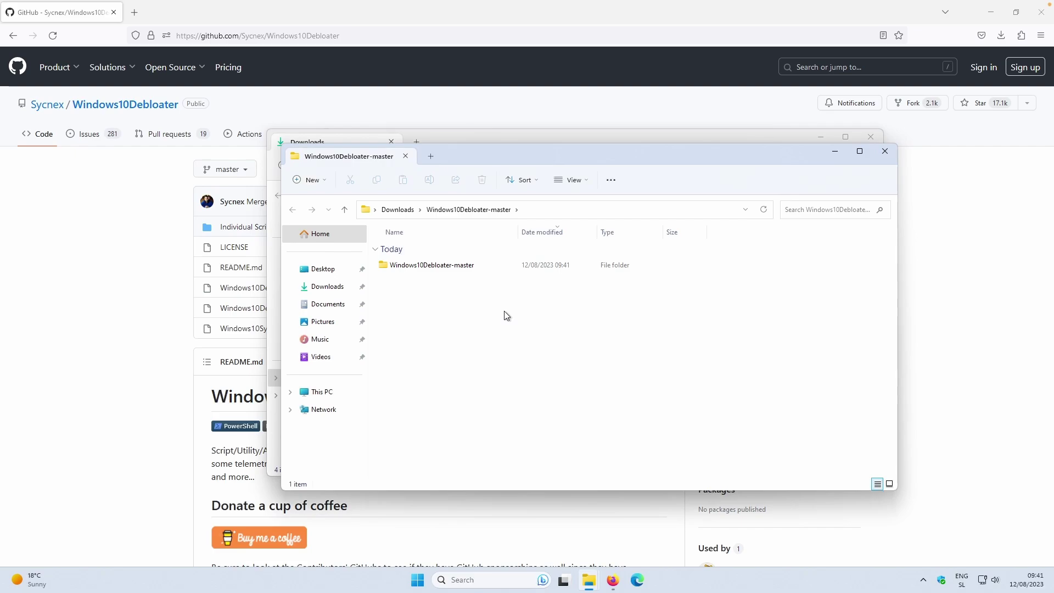
pyautogui.doubleClick(451, 266)
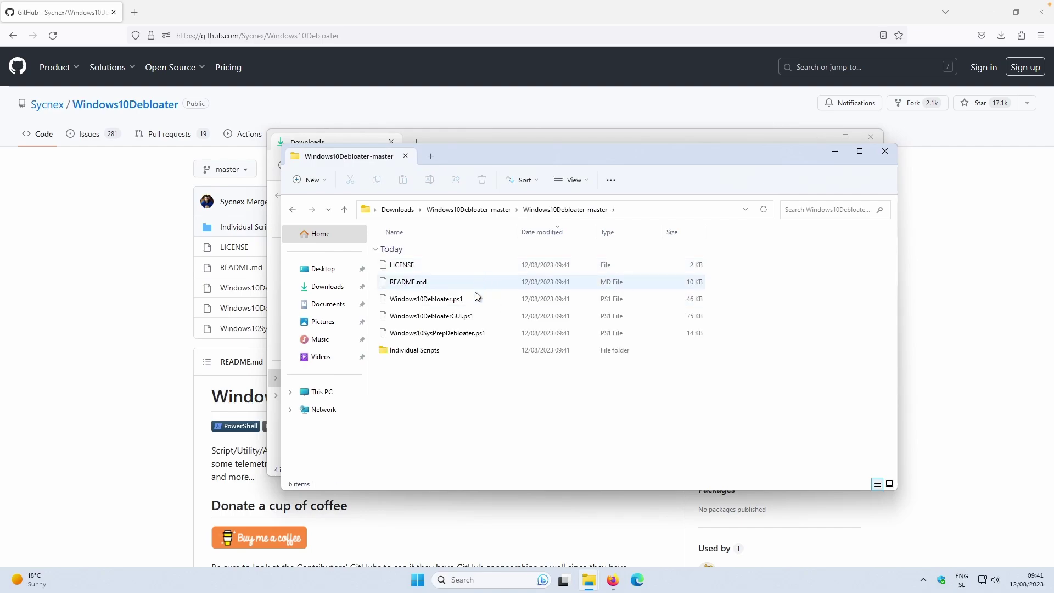
pyautogui.click(480, 298)
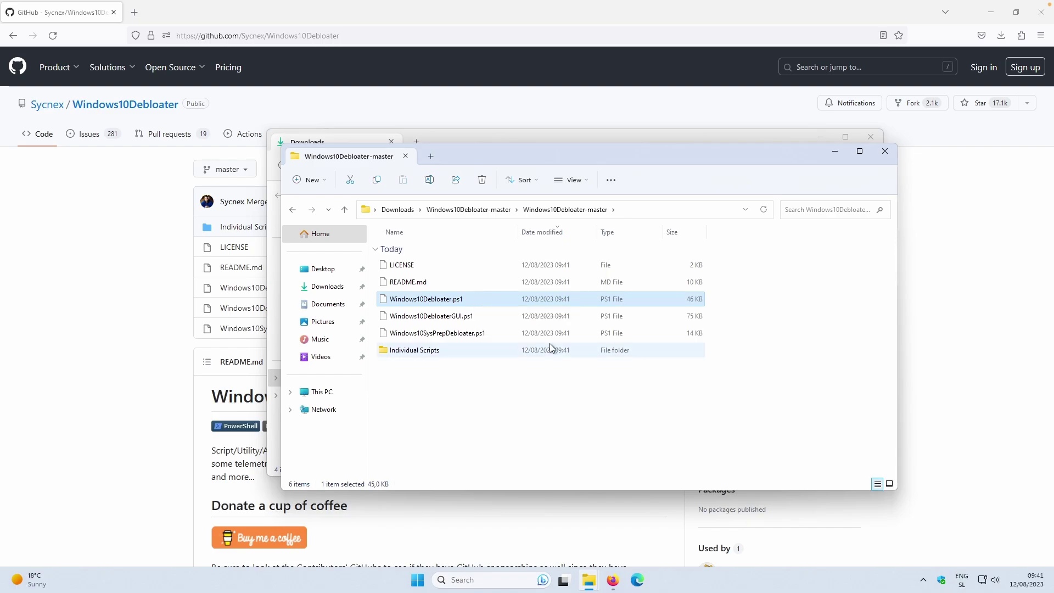
pyautogui.click(512, 318)
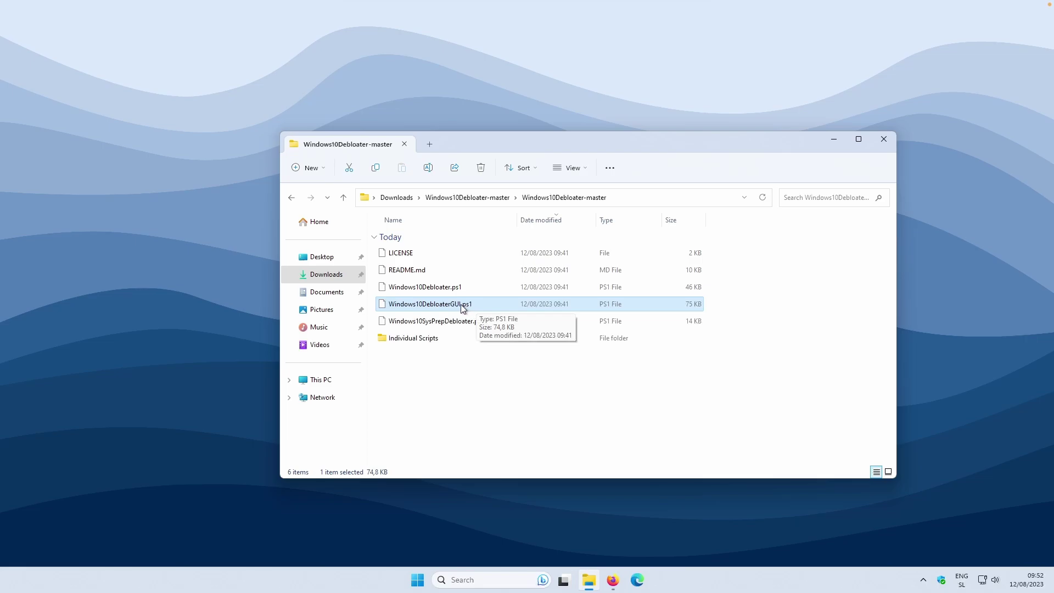
# Run Windows10DebloaterGUI.ps1 with PowerShell and bring the Windows10Debloater window forward
pyautogui.rightClick(463, 309)
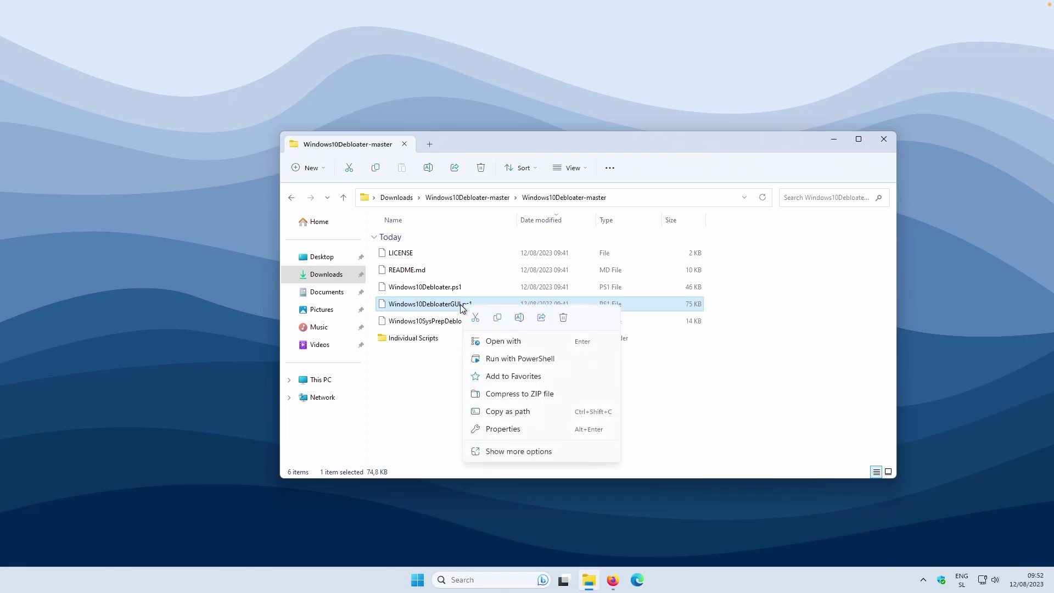
pyautogui.click(535, 359)
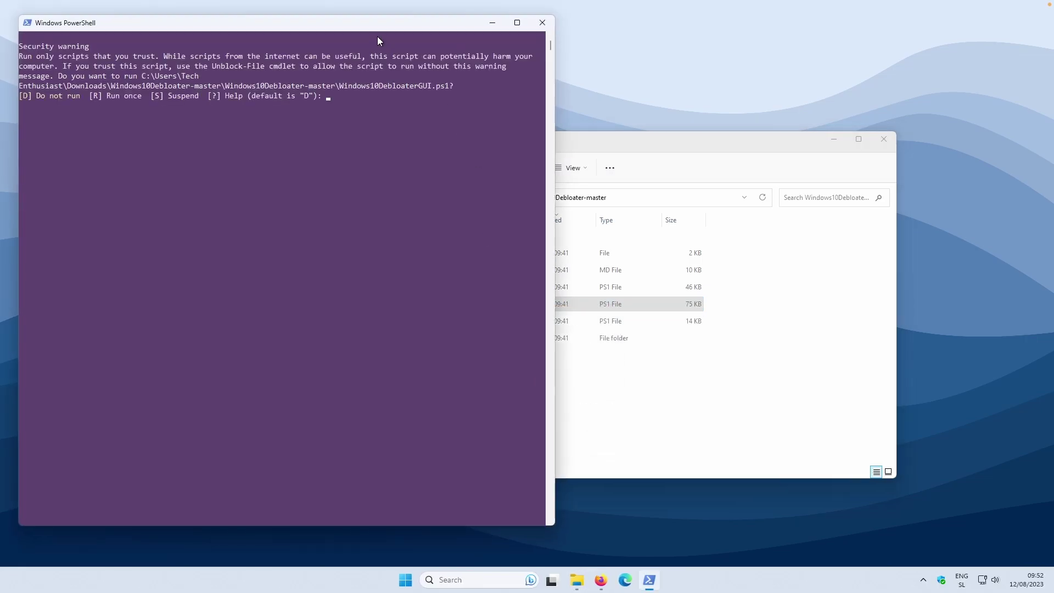
pyautogui.moveTo(369, 24); pyautogui.dragTo(455, 38)
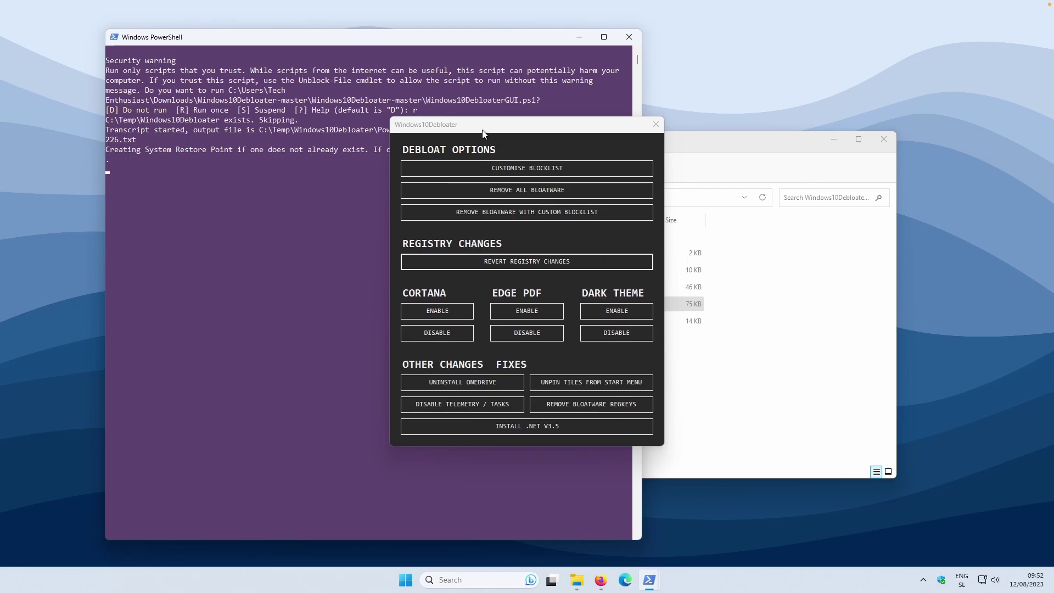
pyautogui.moveTo(486, 134); pyautogui.dragTo(489, 133)
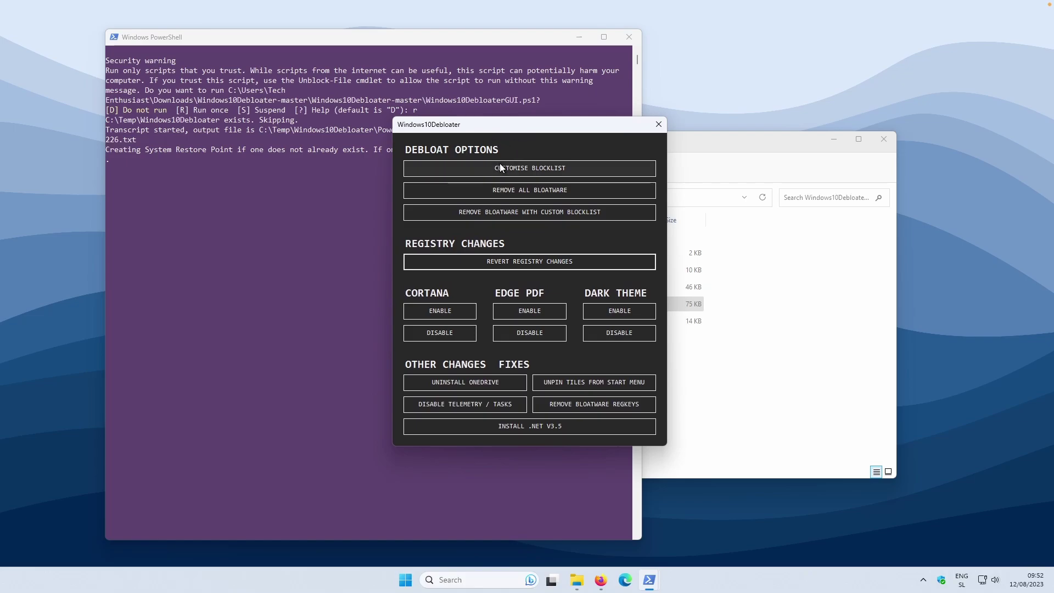
# Tick Microsoft.XboxApp in the custom blocklist and save the lists to custom-lists.ps1
pyautogui.click(527, 170)
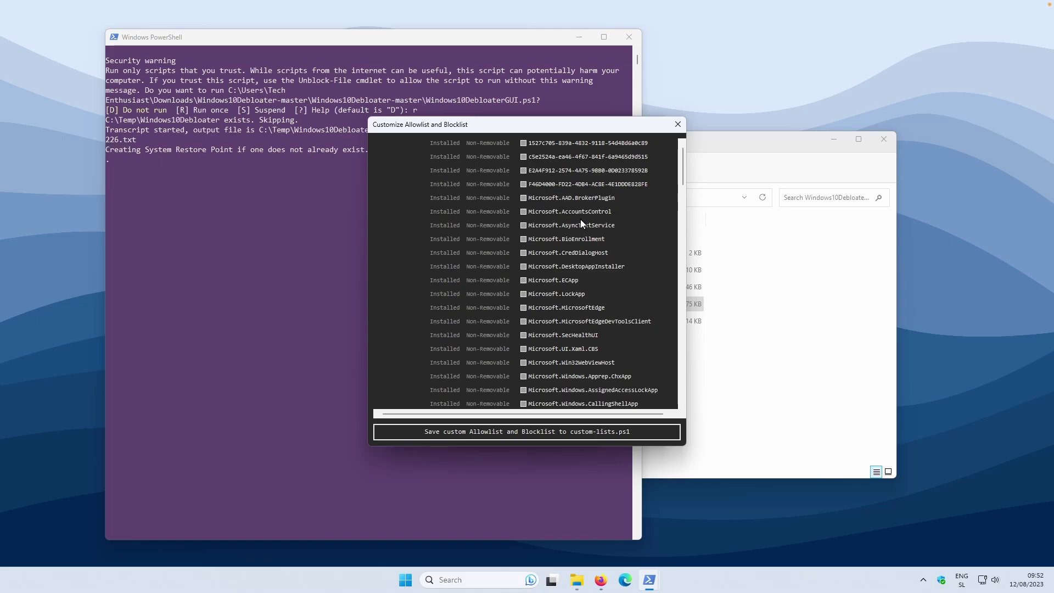
pyautogui.scroll(-10, 580, 219)
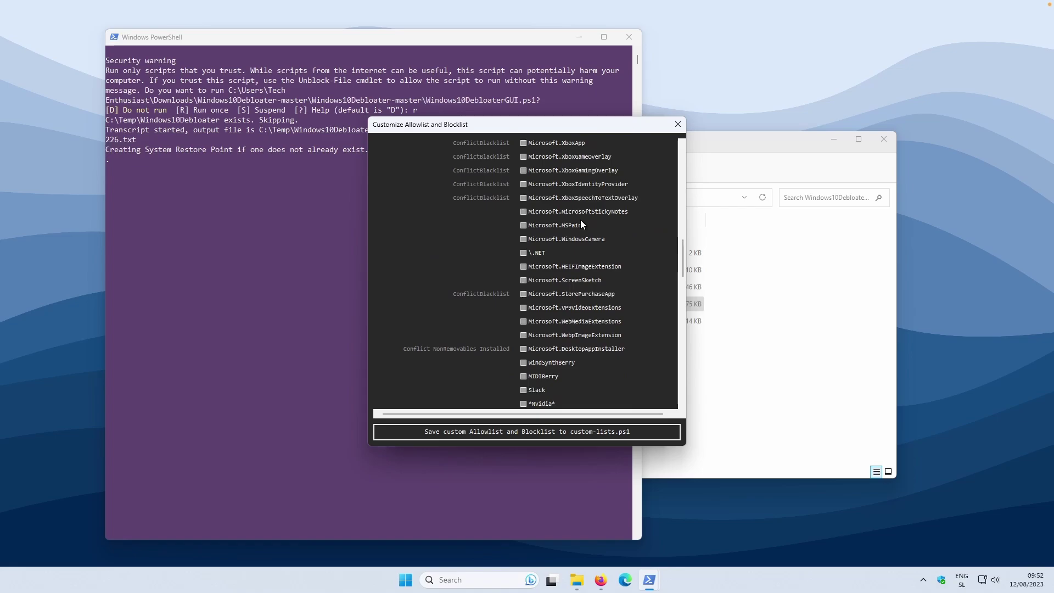
pyautogui.scroll(-5, 580, 219)
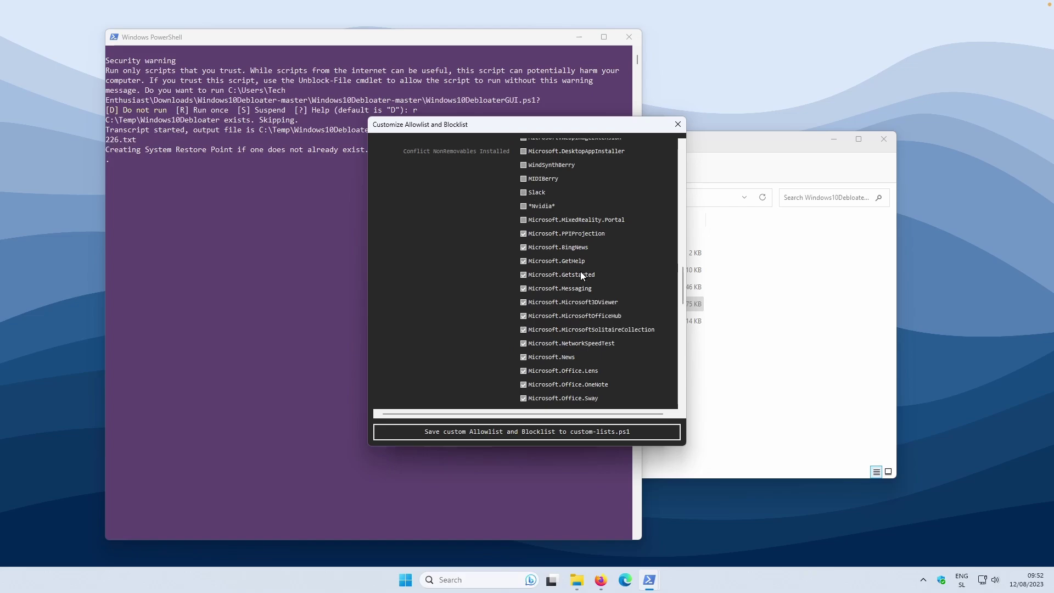
pyautogui.scroll(5, 571, 271)
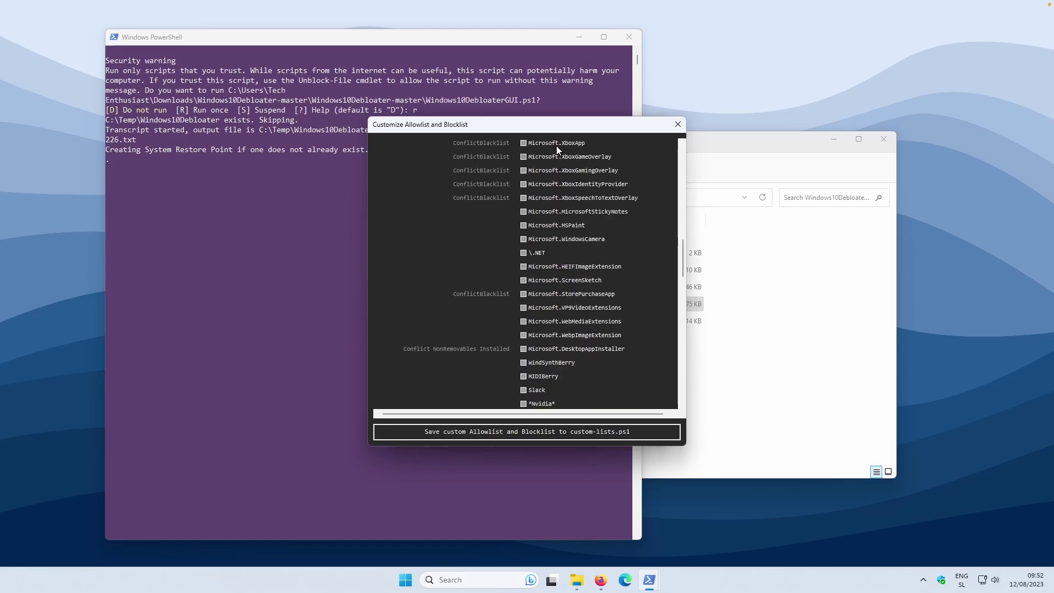
pyautogui.click(524, 143)
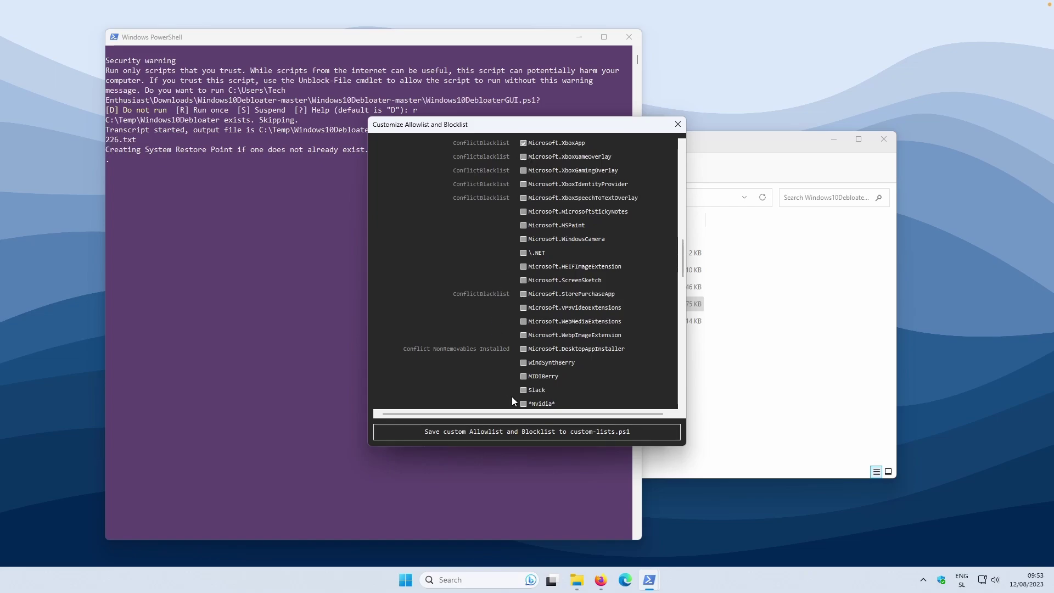
pyautogui.click(508, 431)
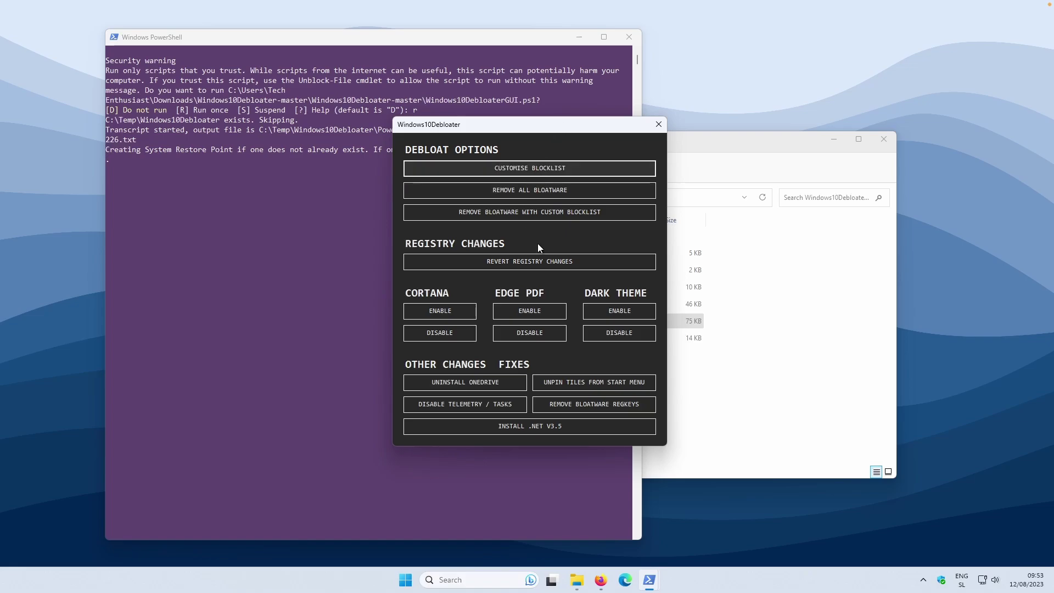
pyautogui.press('Return')
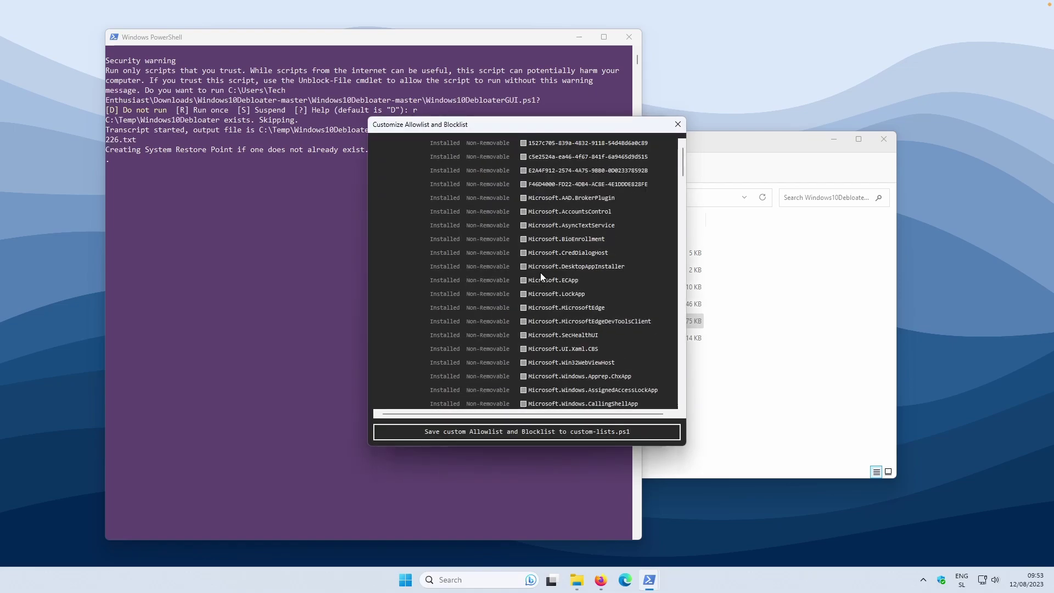
pyautogui.press('Escape')
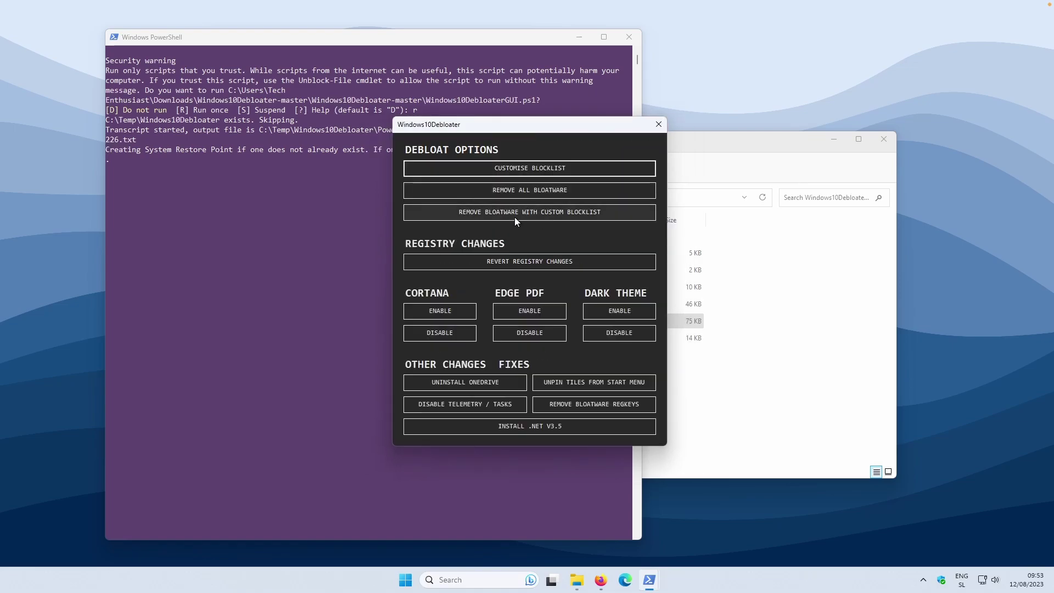
# Run REMOVE ALL BLOATWARE to strip every bloatware app from Windows
pyautogui.click(526, 190)
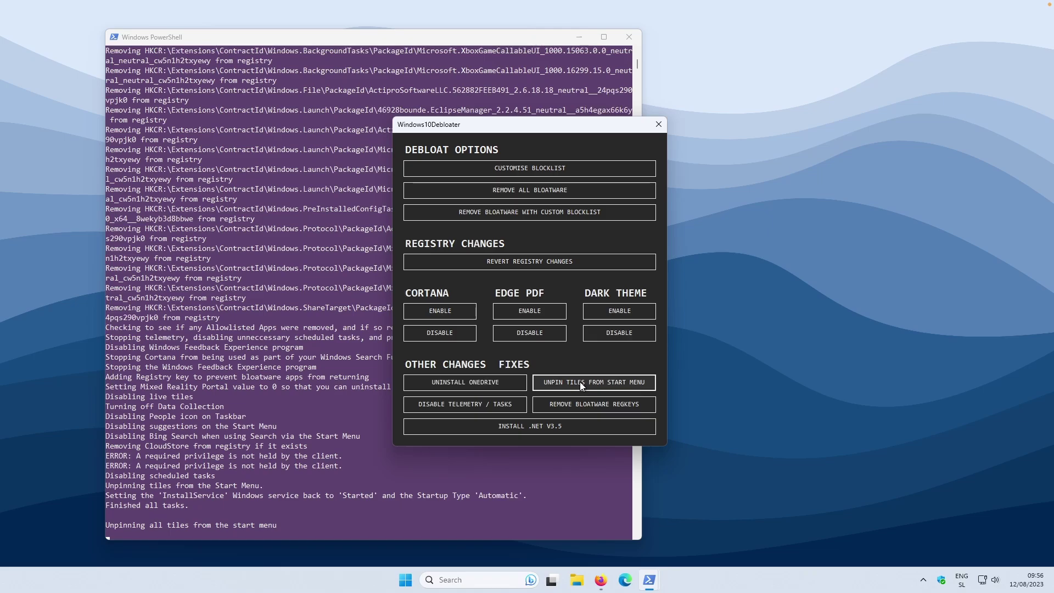
# Run DISABLE TELEMETRY / TASKS, then REMOVE BLOATWARE REGKEYS to clear leftover registry keys
pyautogui.click(456, 405)
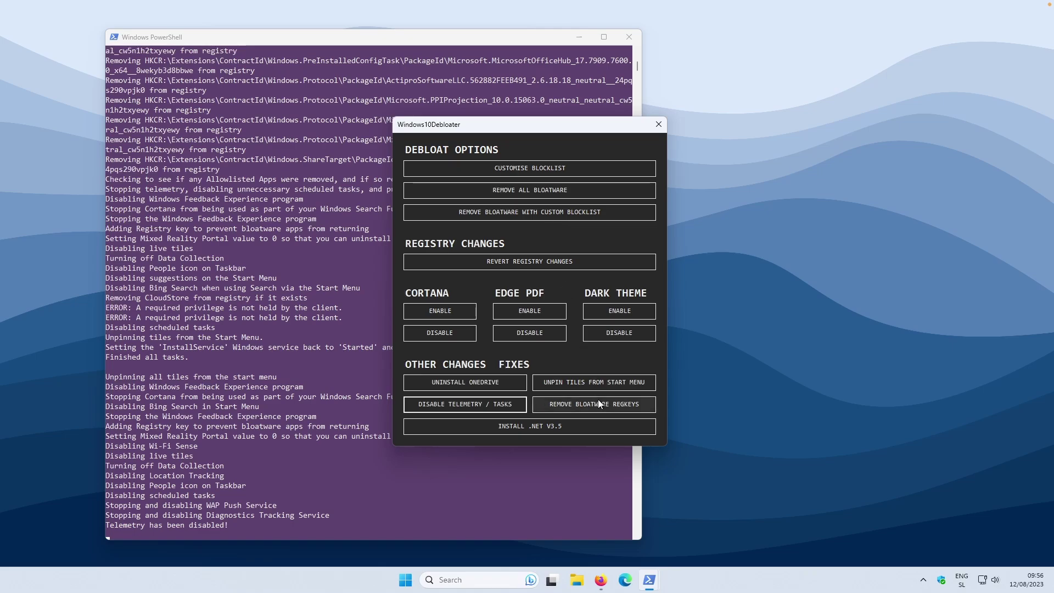
pyautogui.click(582, 402)
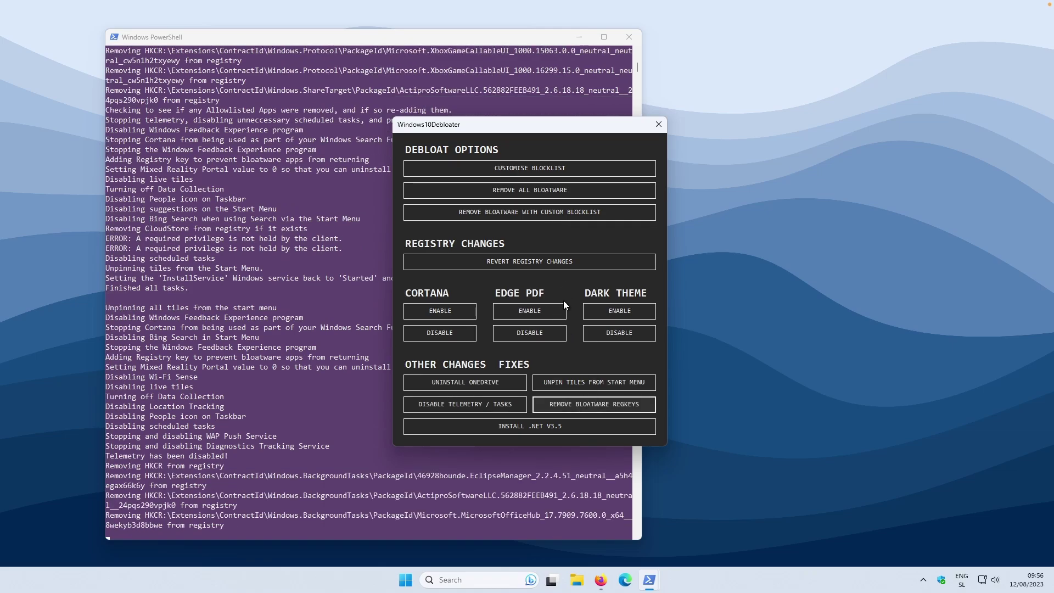